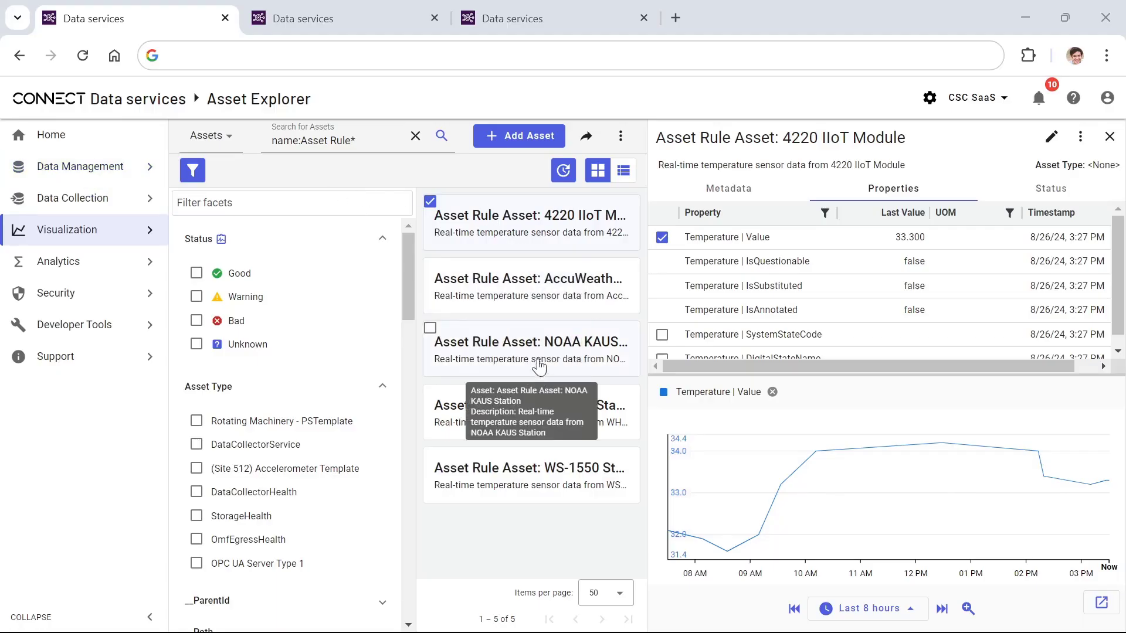
Review the temperature properties and trends of the AccuWeather, NOAA KAUS, WH32M and 4220 IIoT Module assets.
left_click(509, 280)
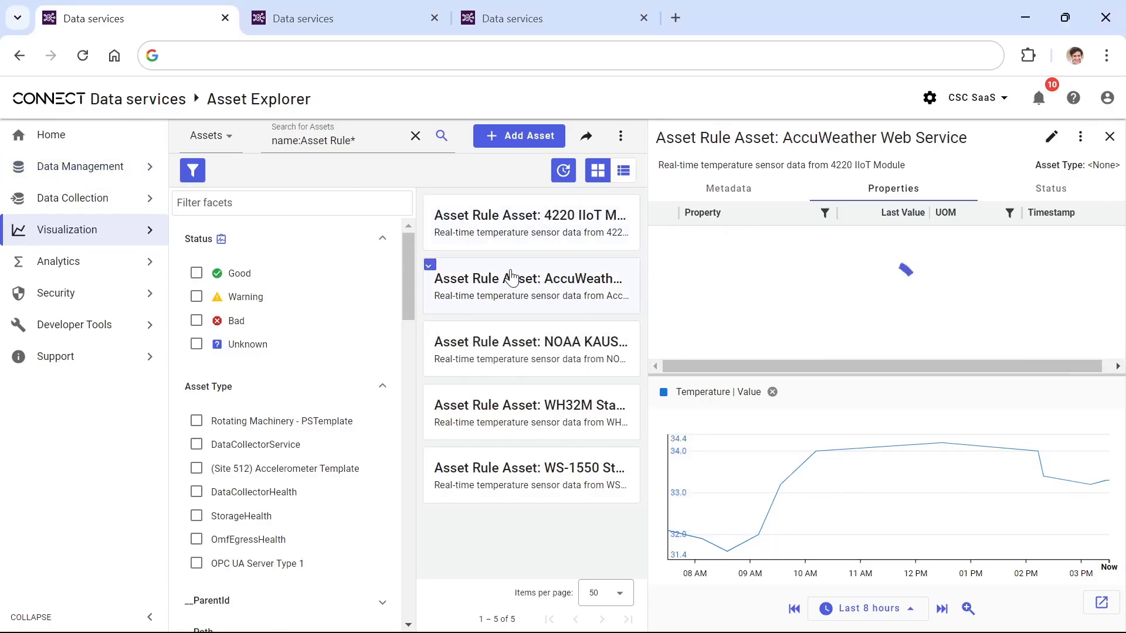
left_click(527, 348)
left_click(519, 411)
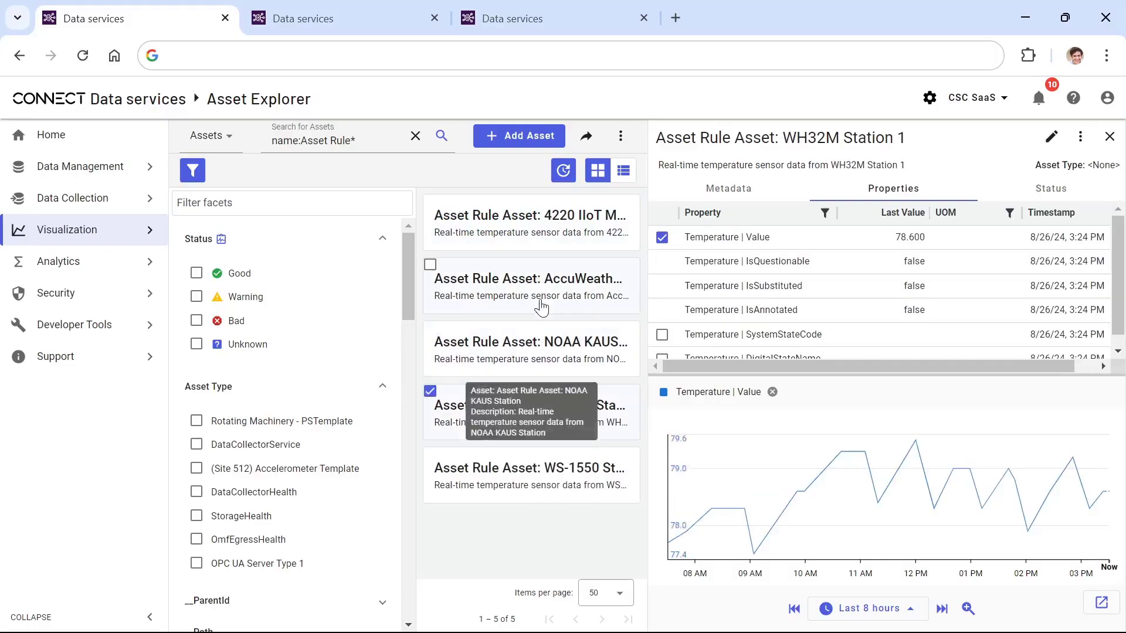
left_click(539, 285)
left_click(536, 221)
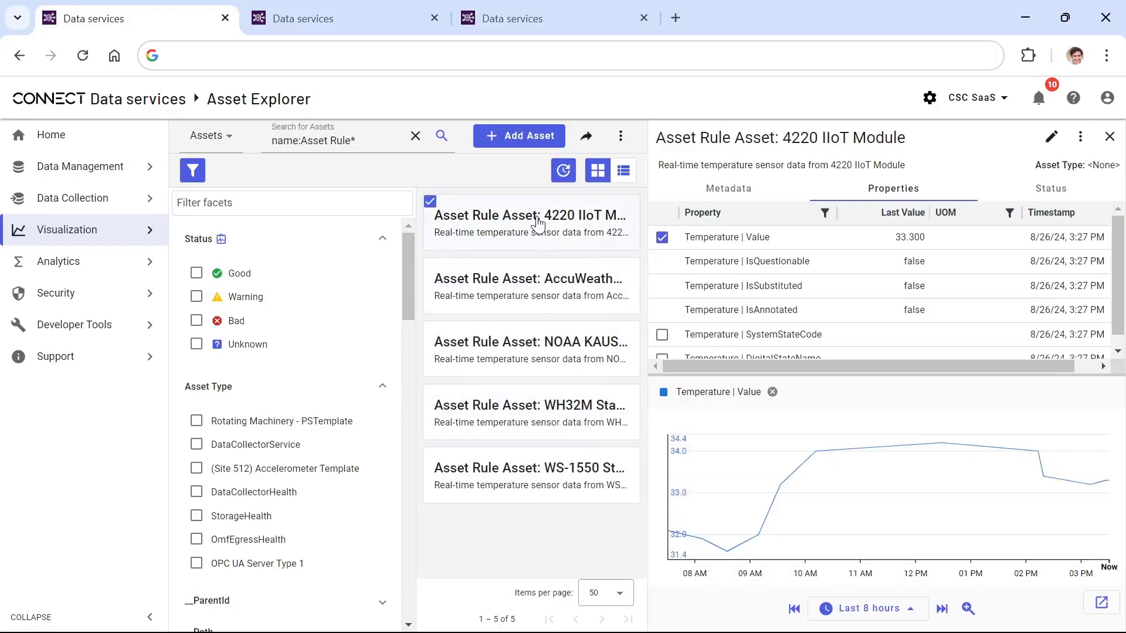
left_click(555, 290)
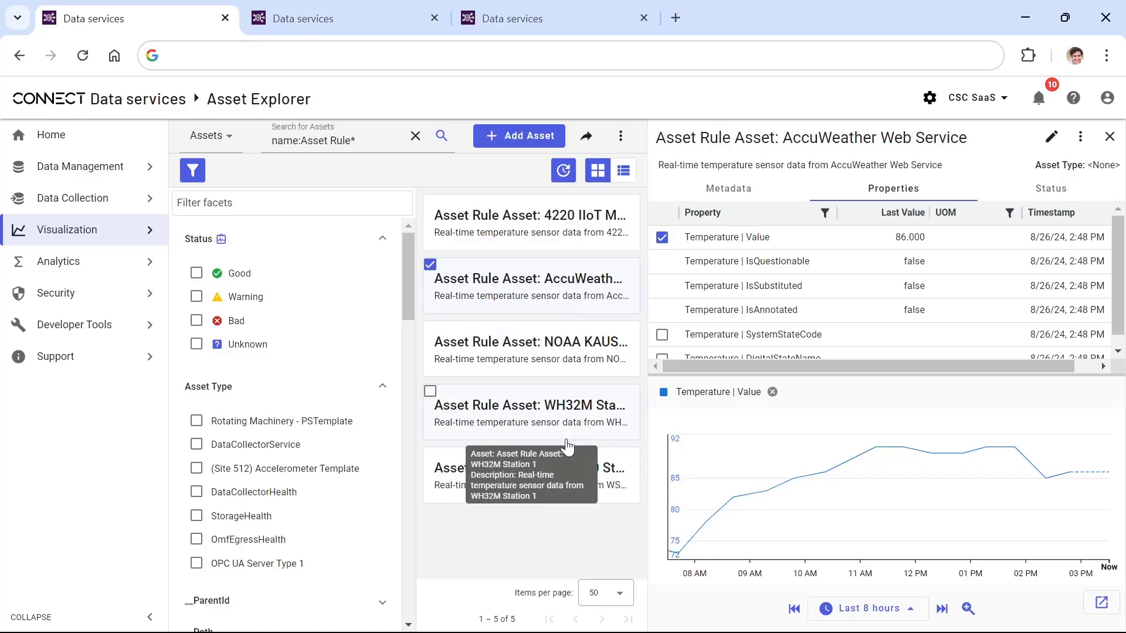
View the asset rules list and examine the stream name matching pattern and delimiter of the Temperature Streams Asset Rule.
left_click(397, 33)
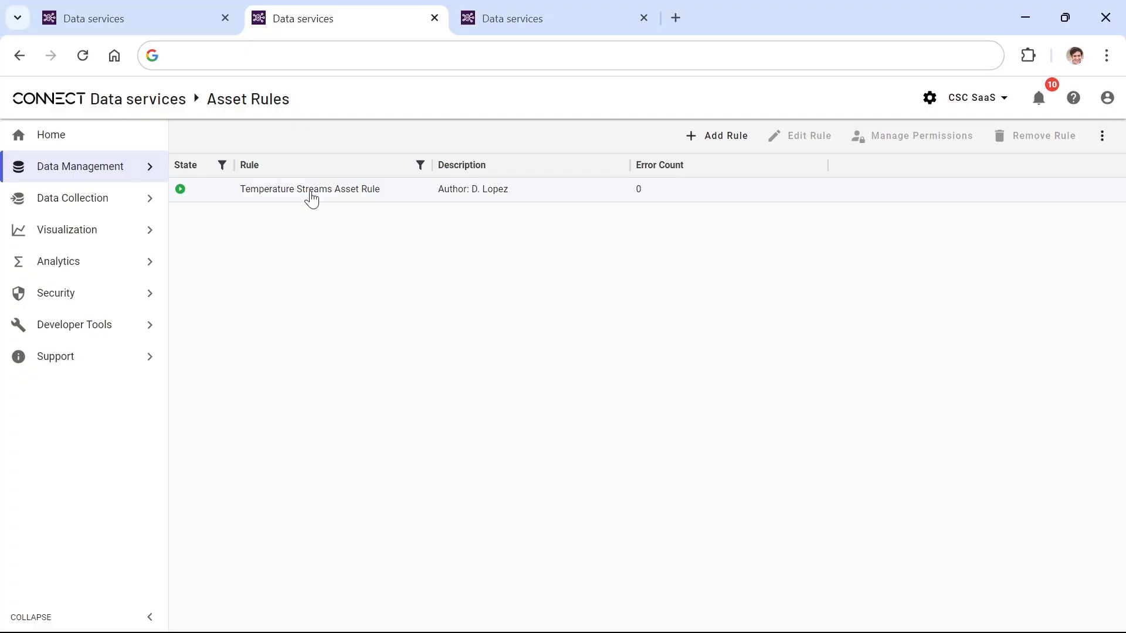
mouse_move(153, 166)
left_click(150, 27)
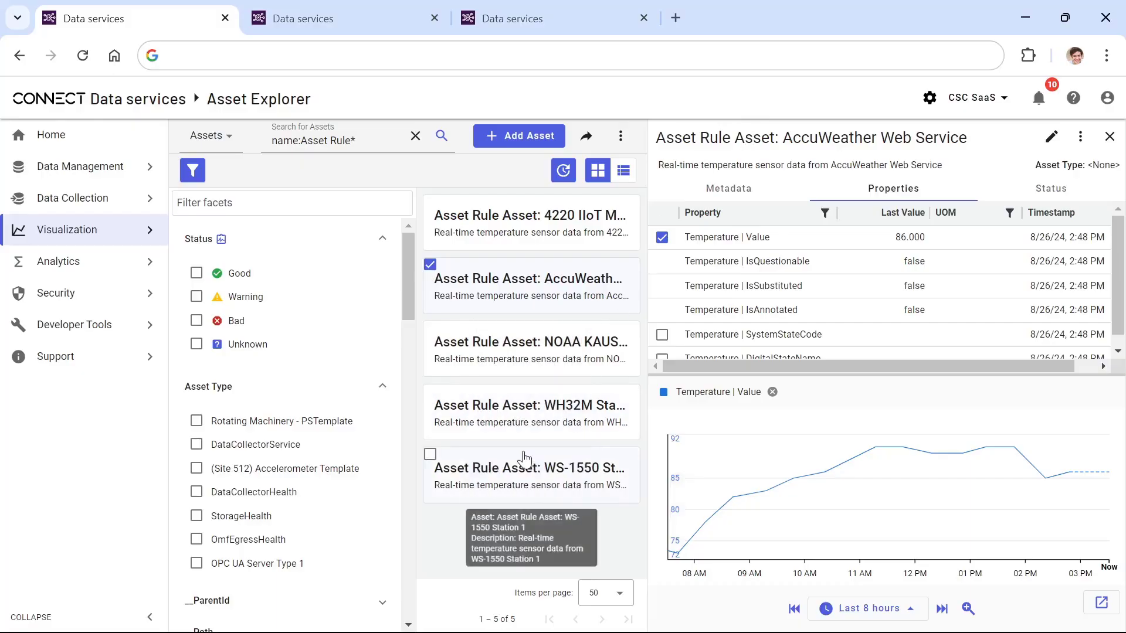
left_click(329, 18)
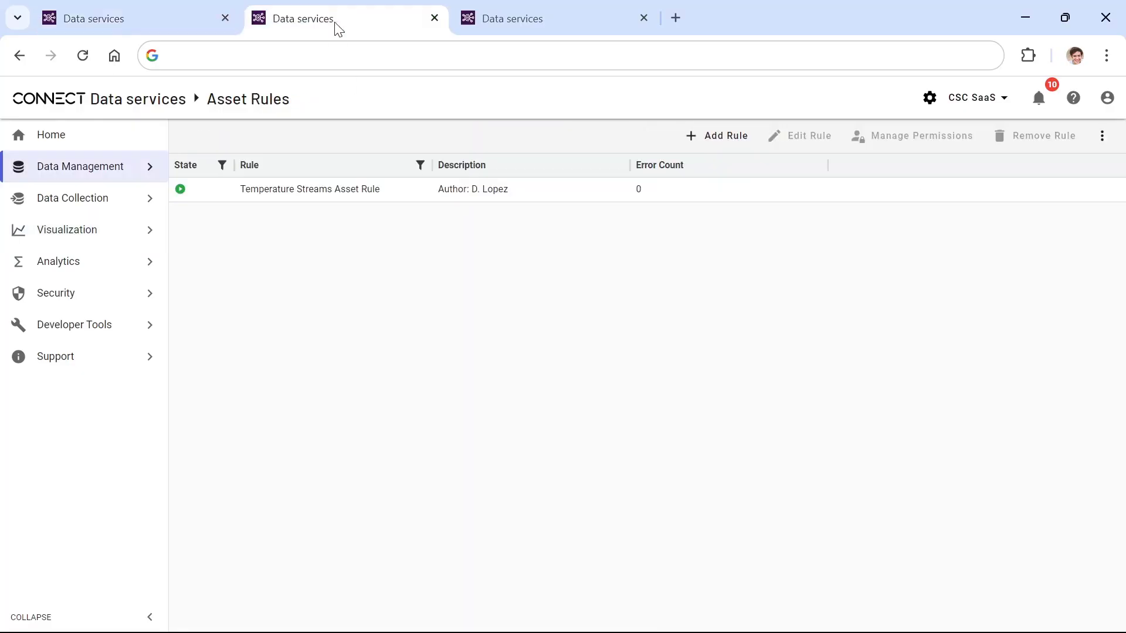
left_click(563, 27)
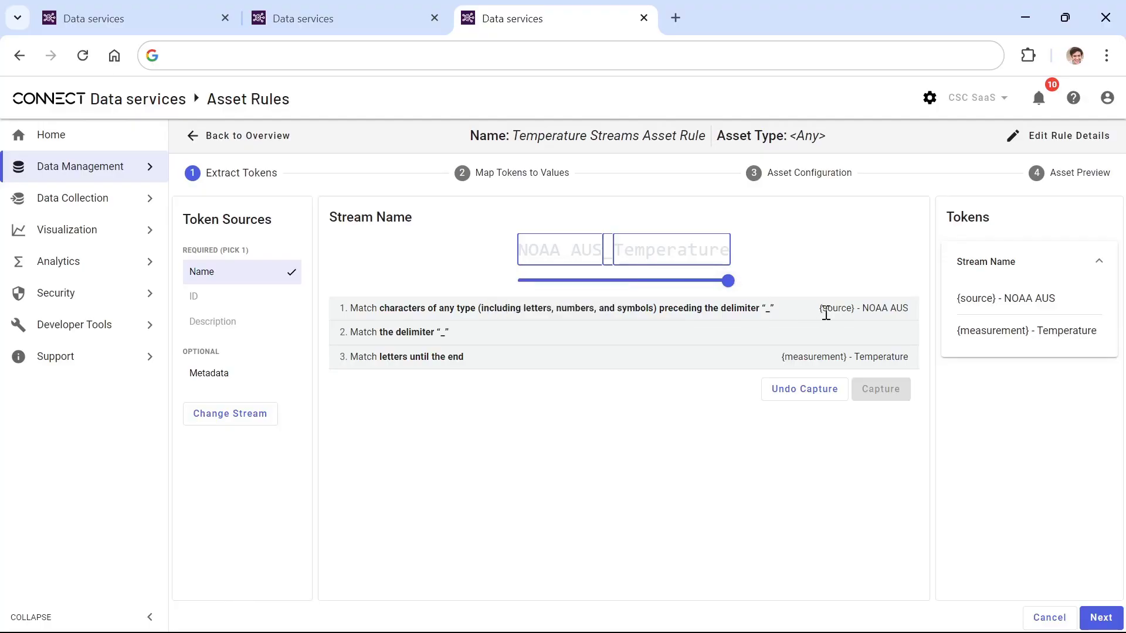
double_click(768, 310)
double_click(442, 332)
Return to Asset Explorer and compare the NOAA KAUS, WH32M, WS-1550 and AccuWeather assets' properties.
left_click(131, 22)
left_click(548, 346)
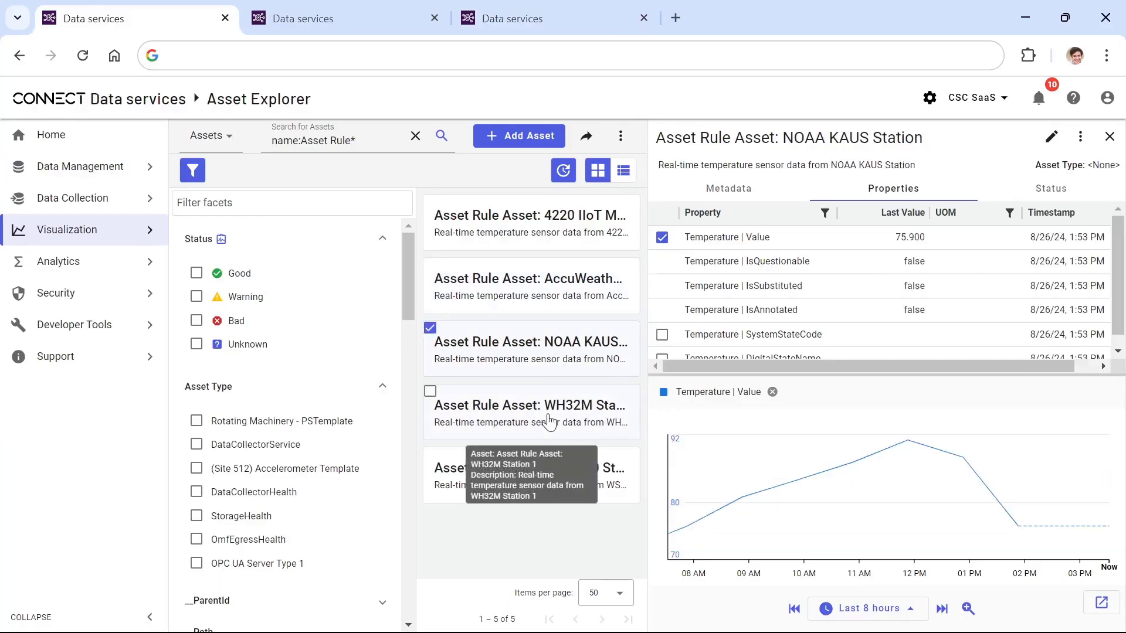
left_click(545, 410)
left_click(545, 472)
left_click(549, 343)
left_click(539, 281)
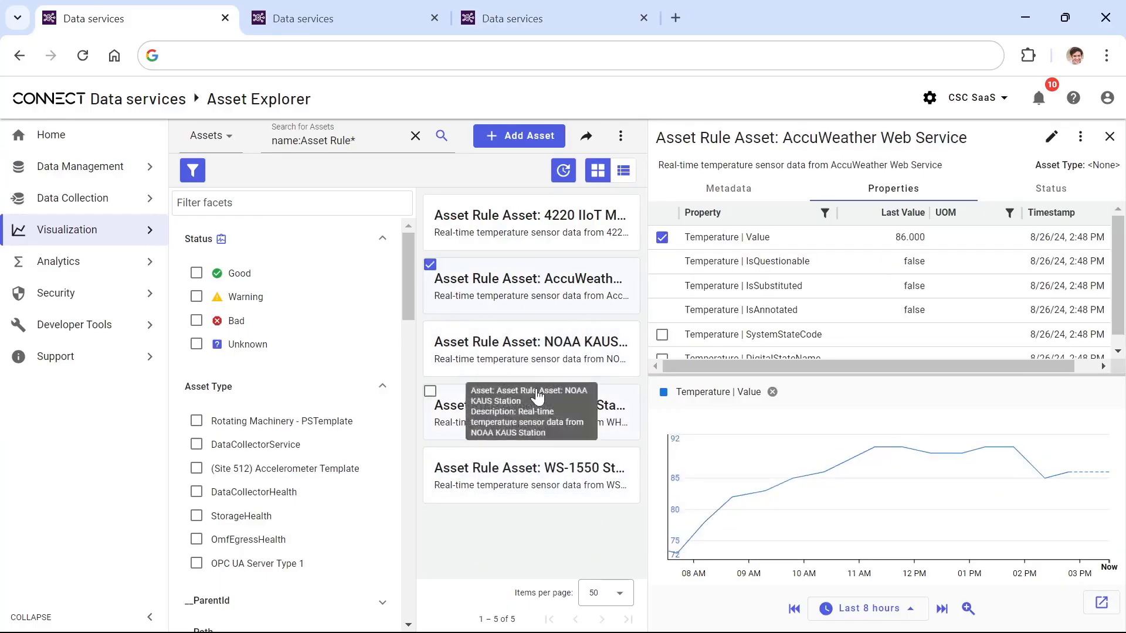
left_click(533, 411)
Undo the measurement token capture in the Temperature Streams Asset Rule and cancel the rule edit.
left_click(316, 14)
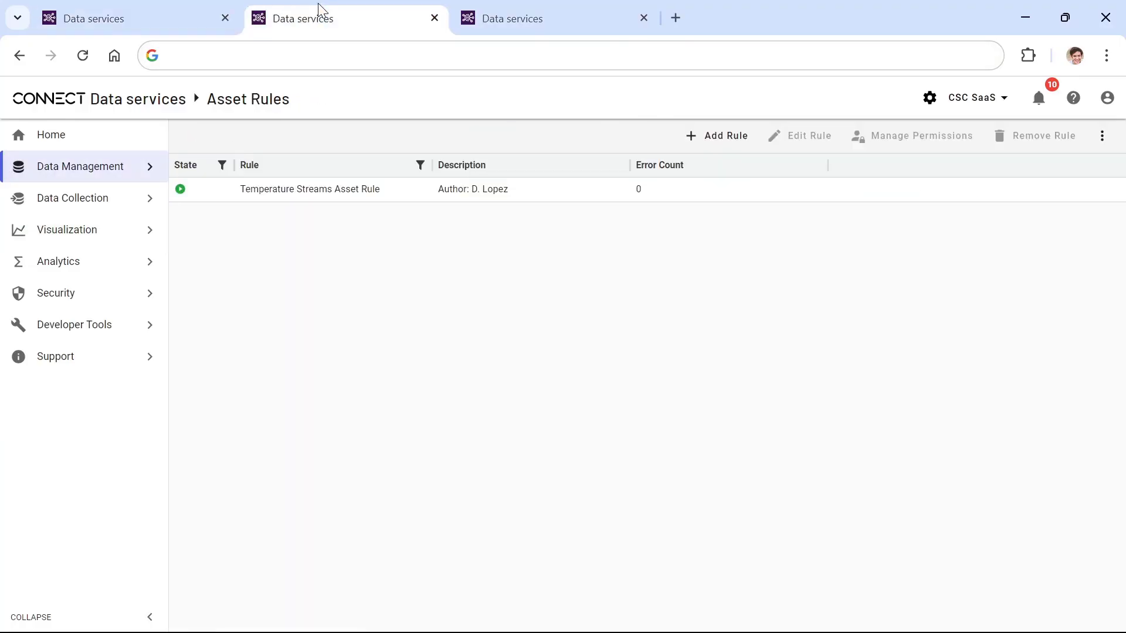
left_click(552, 9)
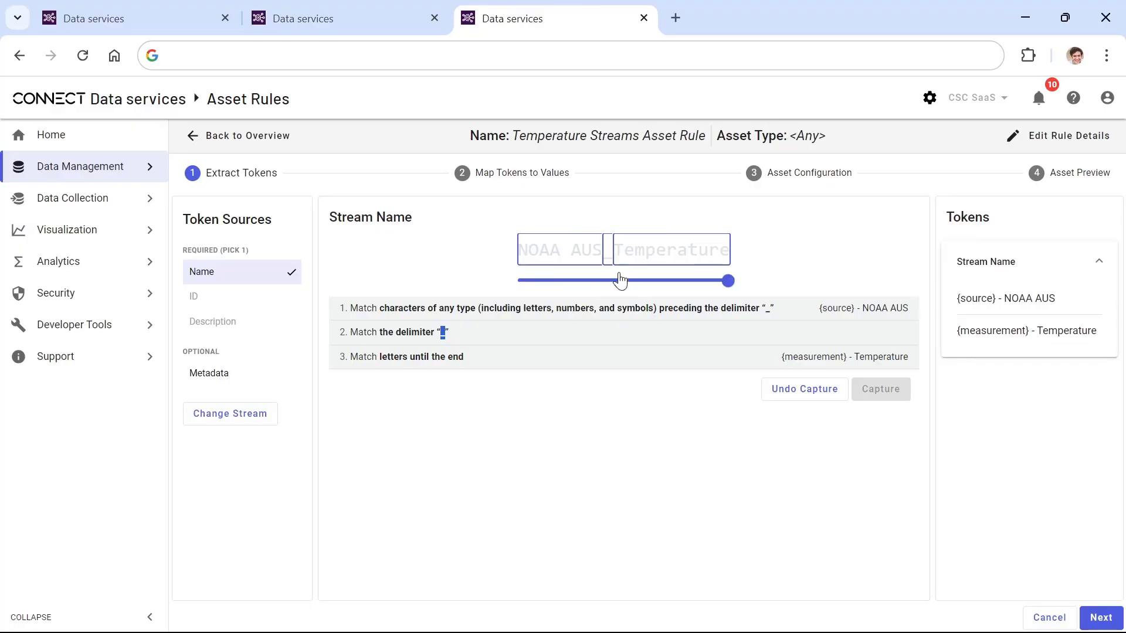
left_click(817, 390)
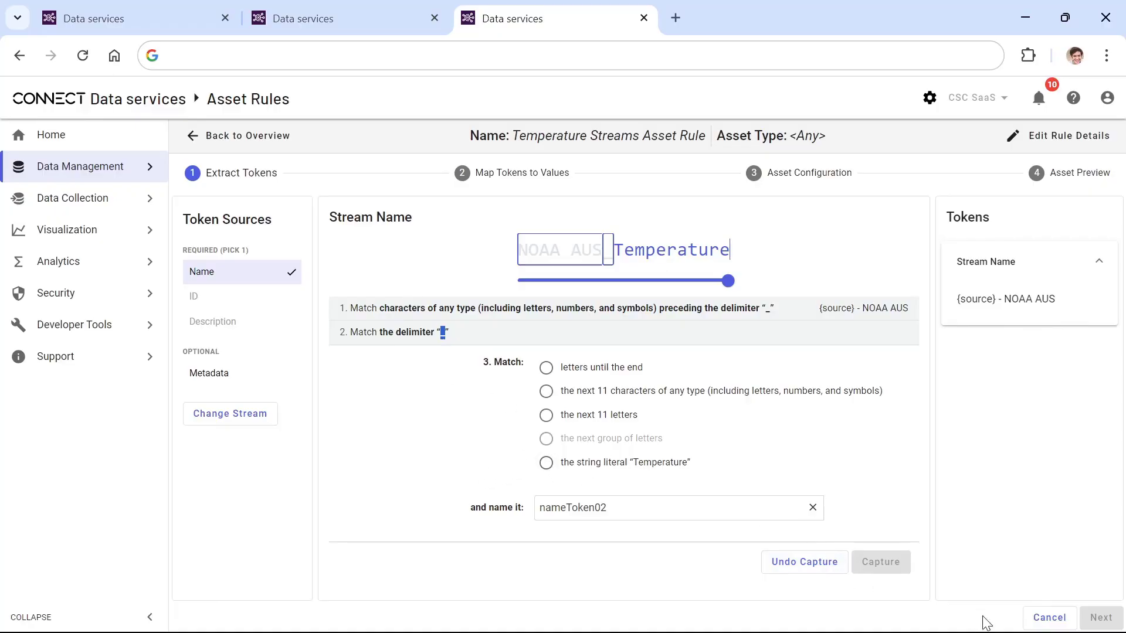
left_click(1055, 620)
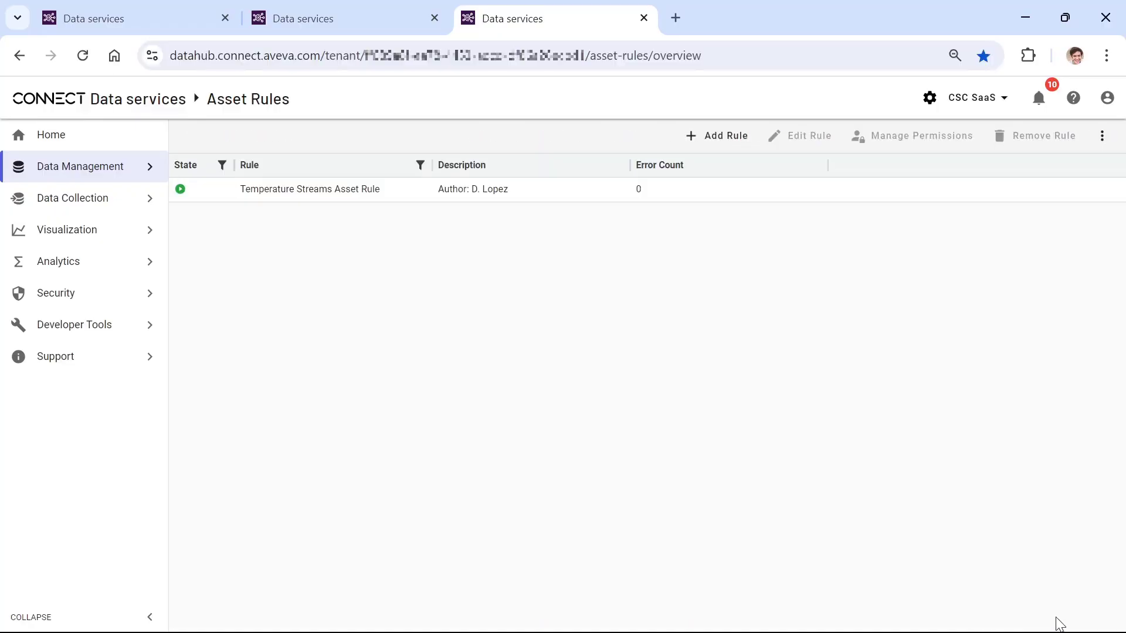
Reopen the Temperature Streams Asset Rule for editing and examine the value mappings of its source token.
left_click(625, 200)
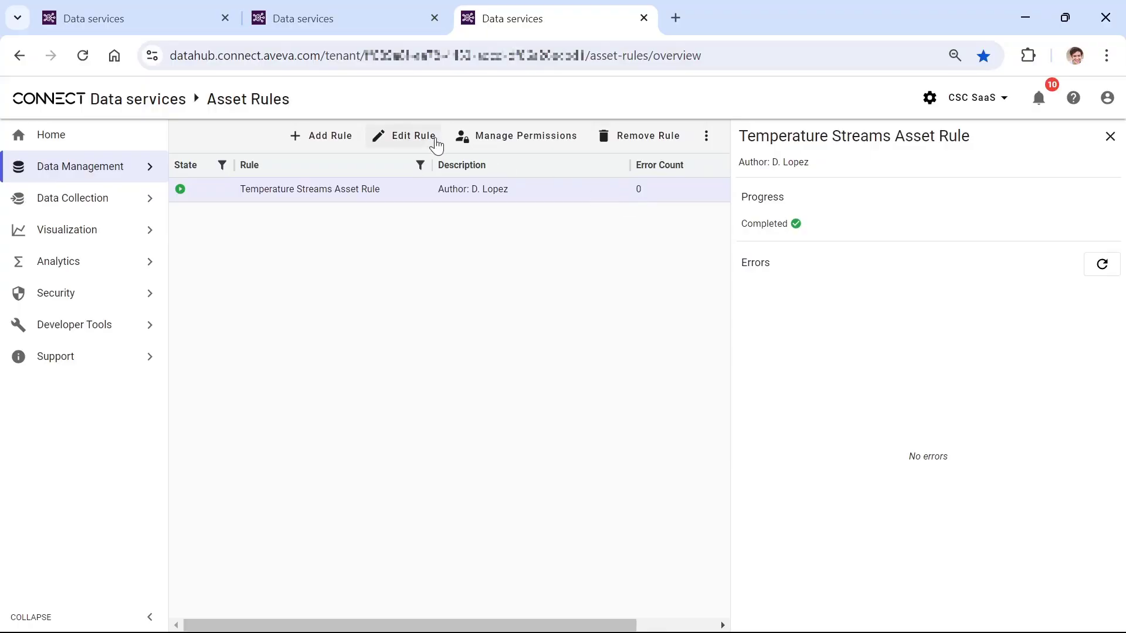
left_click(432, 142)
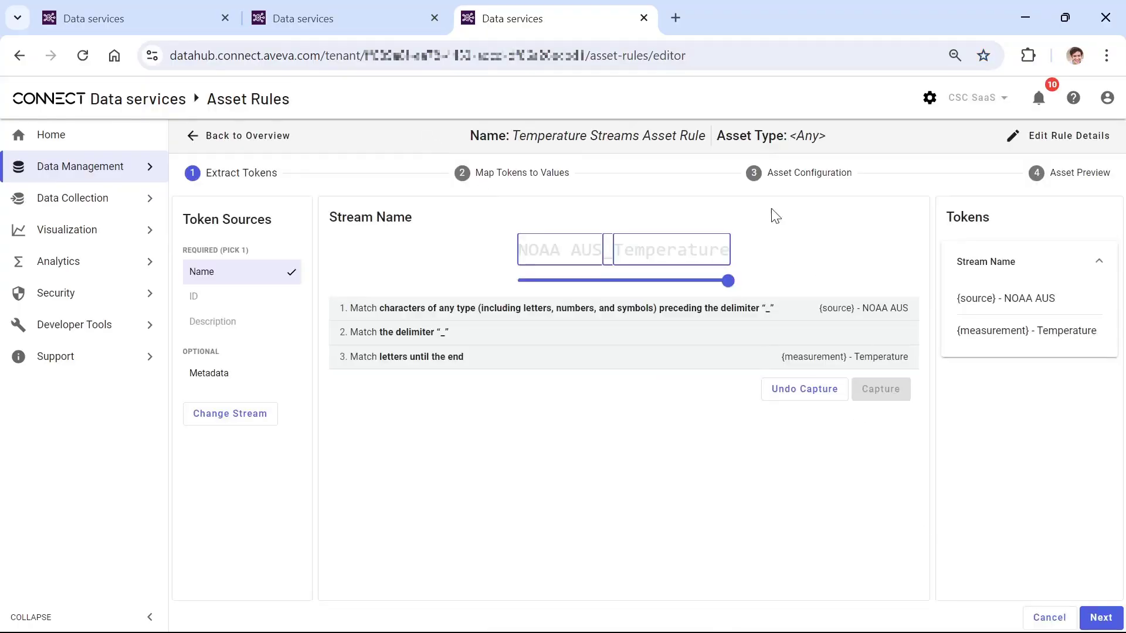
left_click(1093, 615)
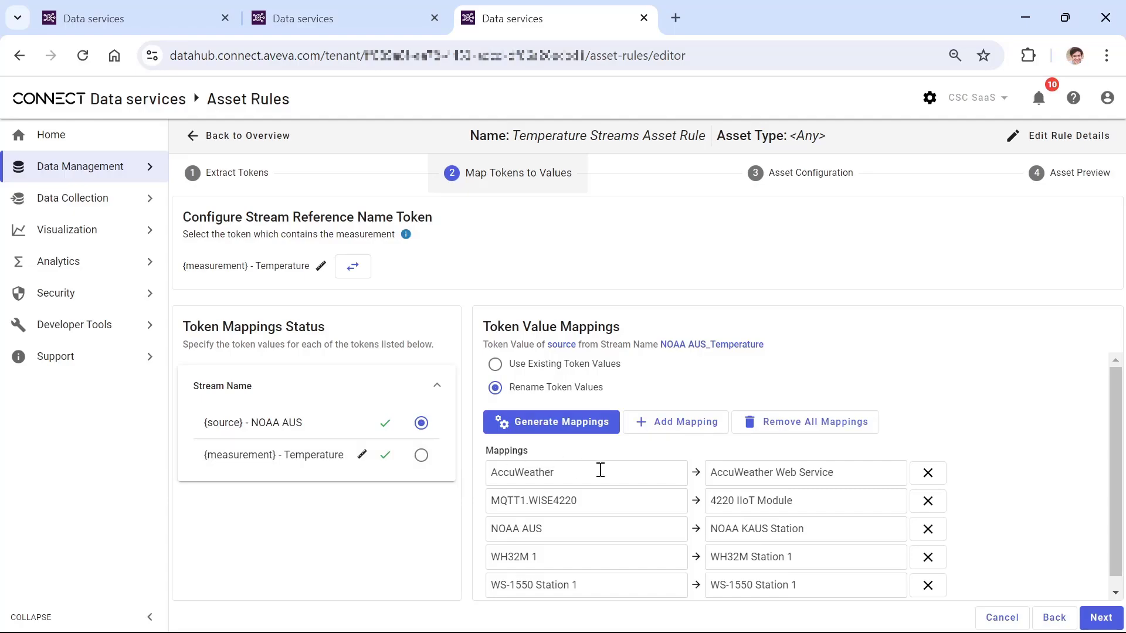
left_click_drag(600, 470, 507, 464)
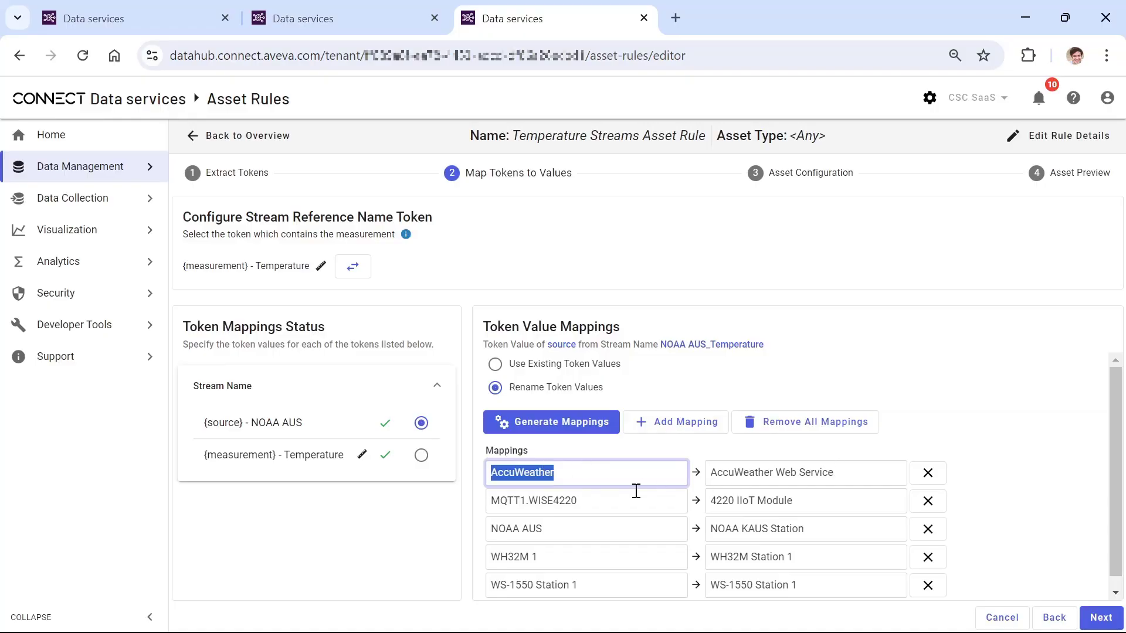
left_click_drag(608, 500, 473, 503)
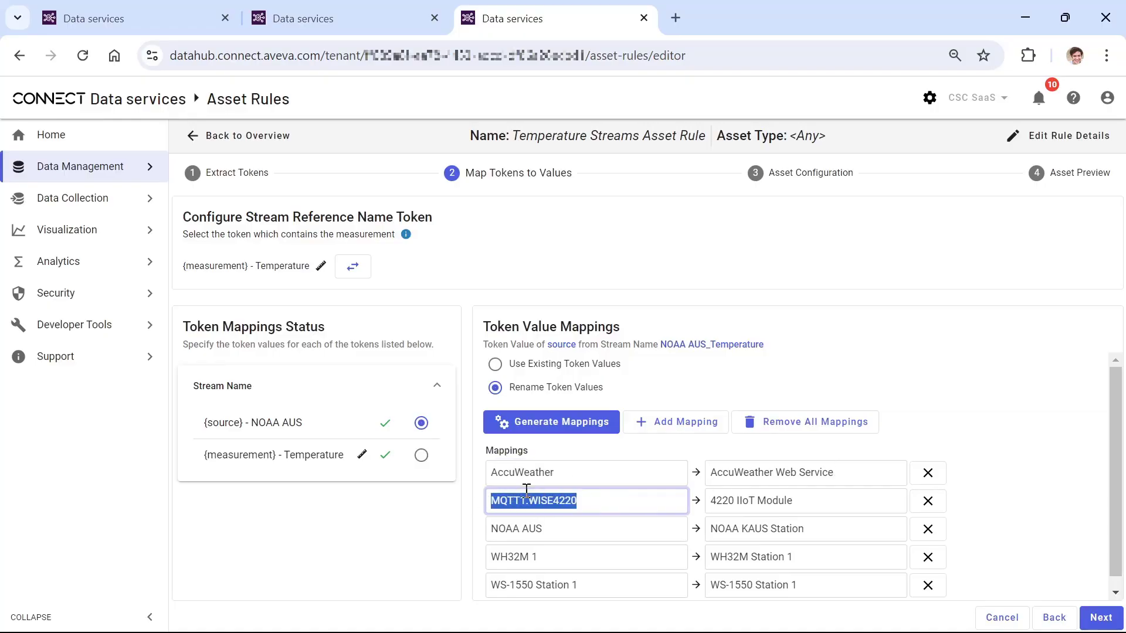
left_click(591, 504)
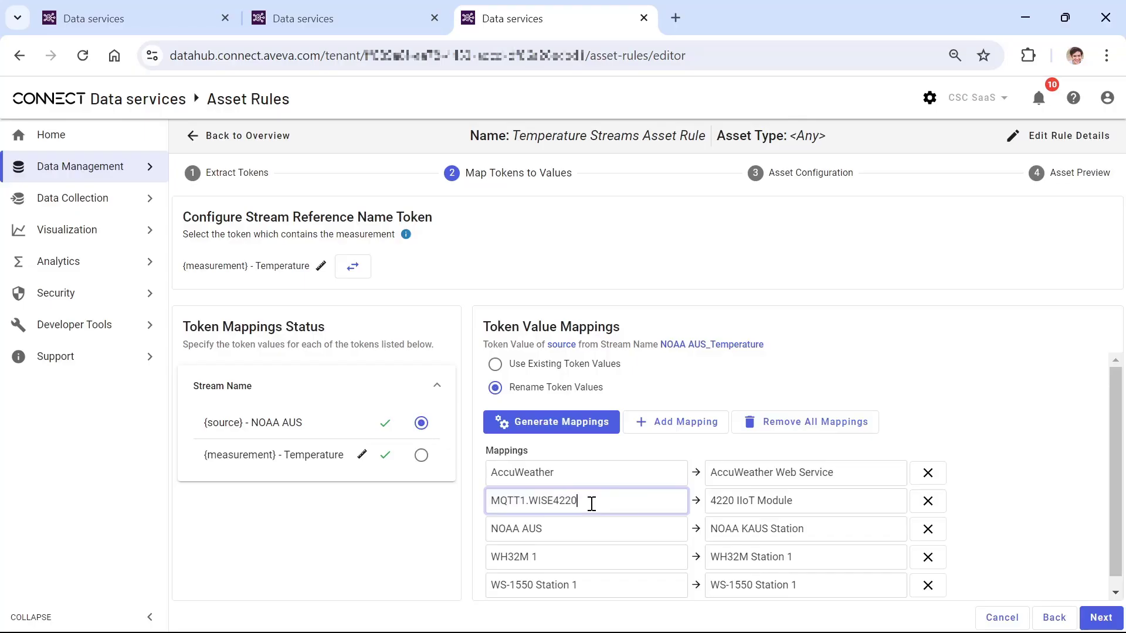
left_click_drag(798, 501, 687, 496)
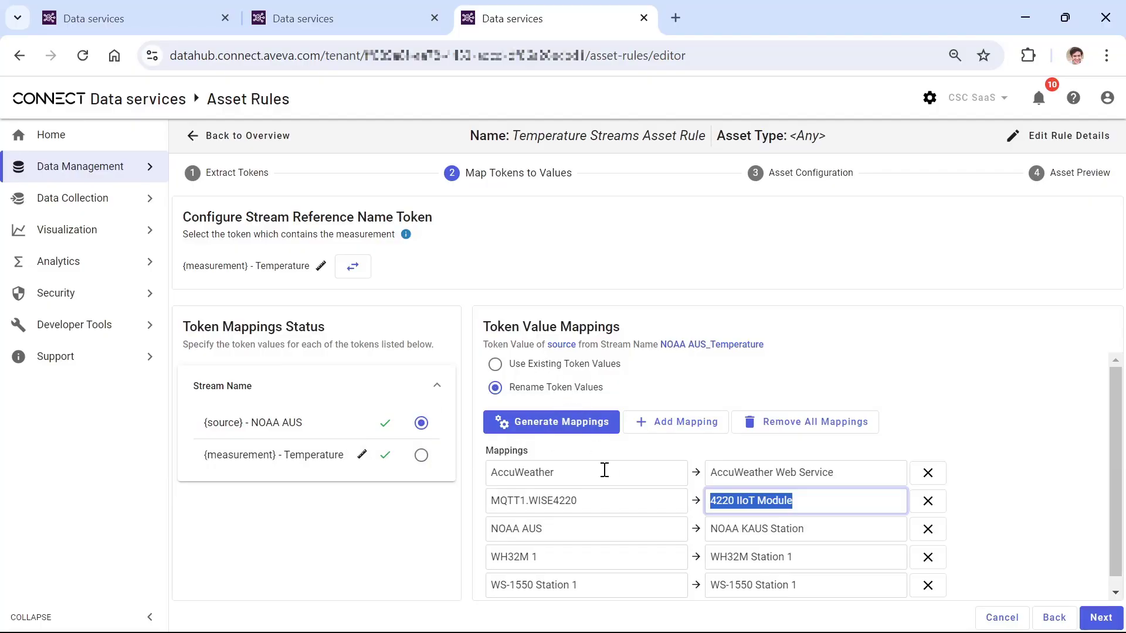
Examine the rule's asset configuration, including the {source} token in the Id, the description and the metadata entries.
left_click(1107, 625)
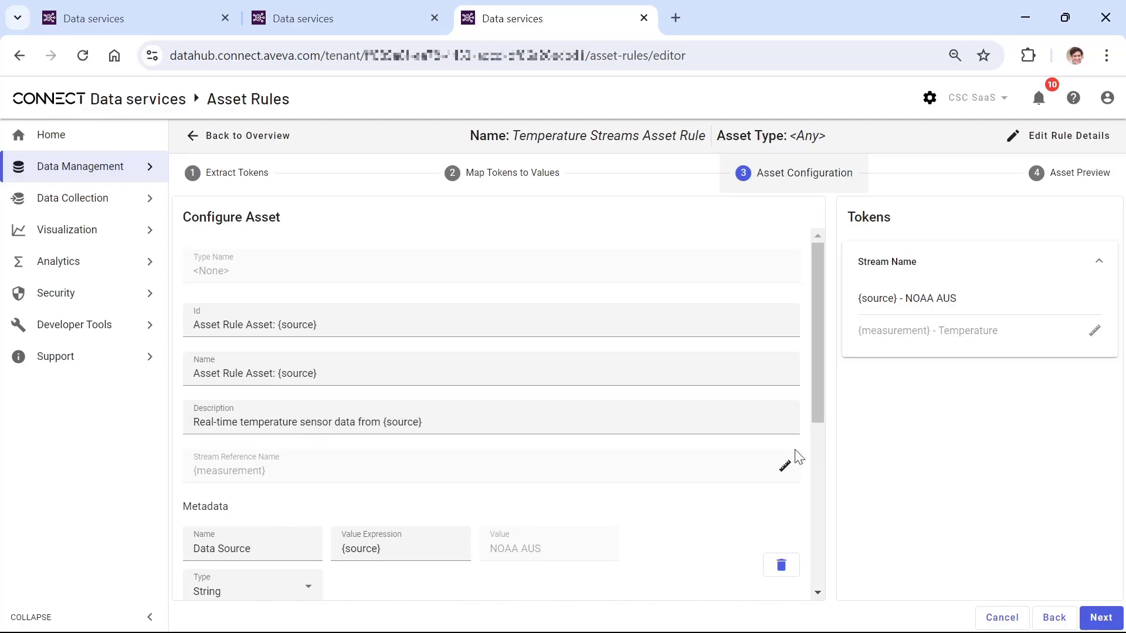
left_click_drag(823, 371, 818, 406)
left_click_drag(809, 488, 809, 491)
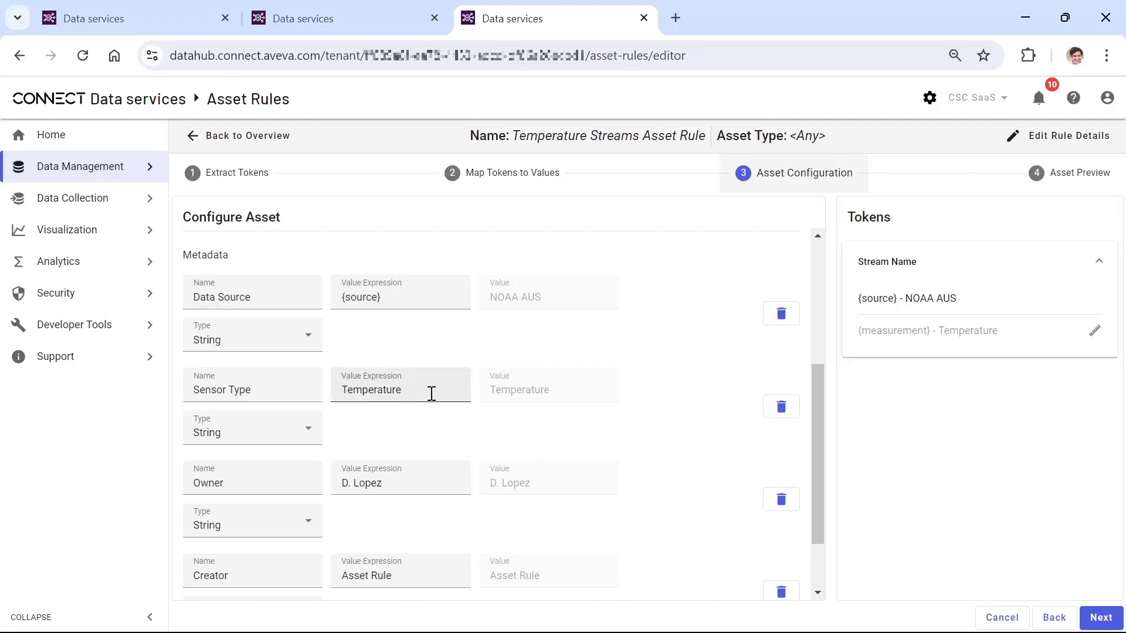
scroll(430, 391, "down", 2)
scroll(563, 405, "up", 4)
scroll(565, 385, "down", 1)
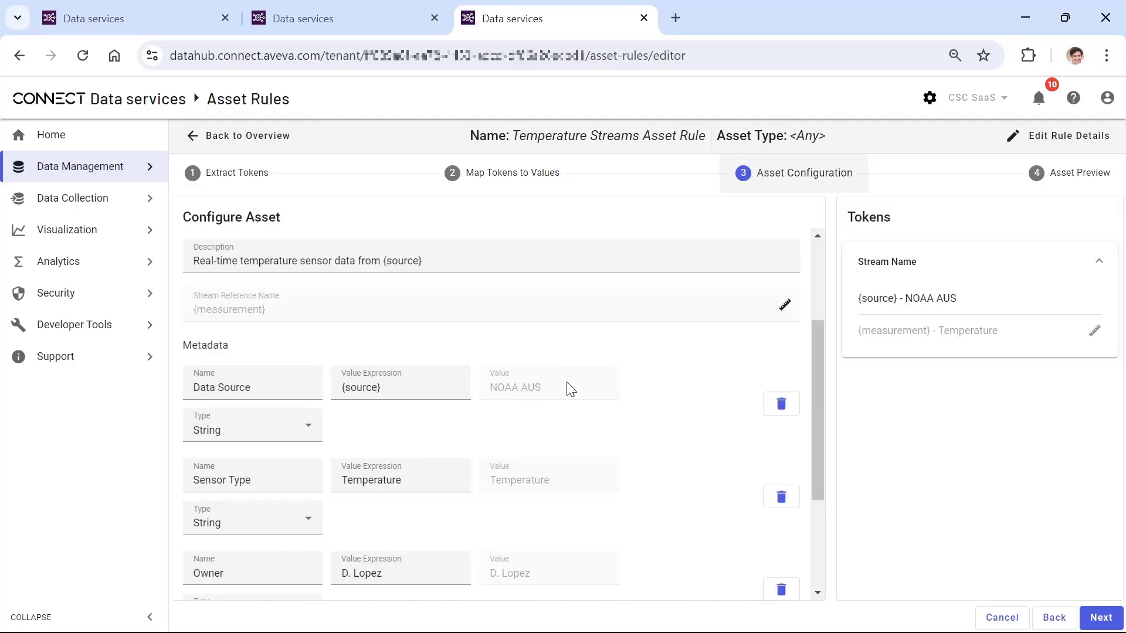
scroll(567, 387, "up", 2)
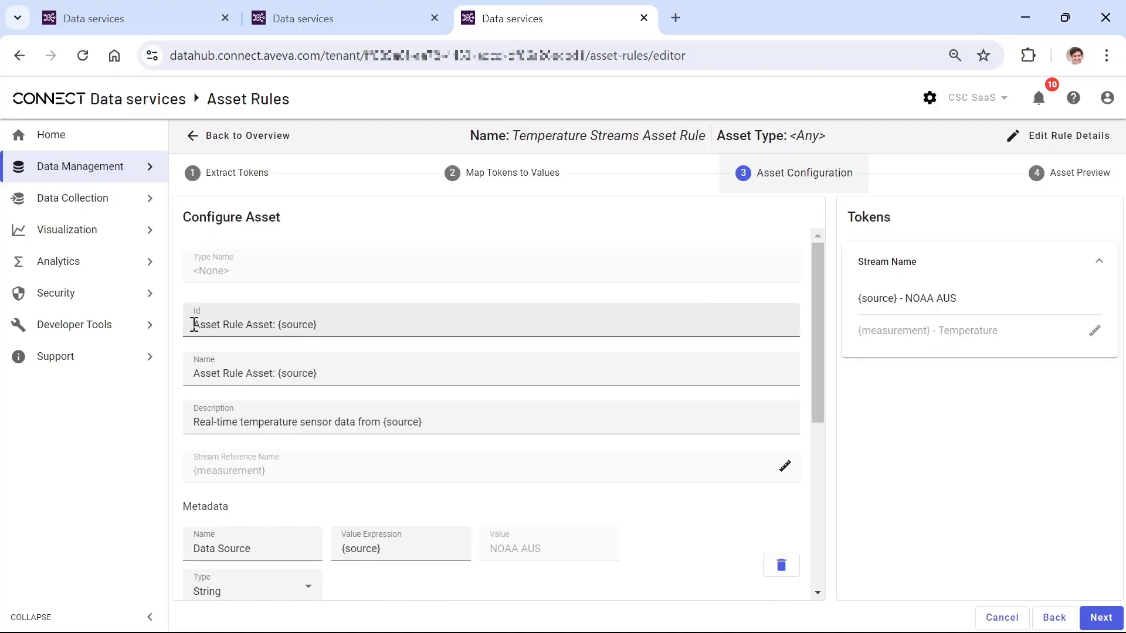
left_click(256, 327)
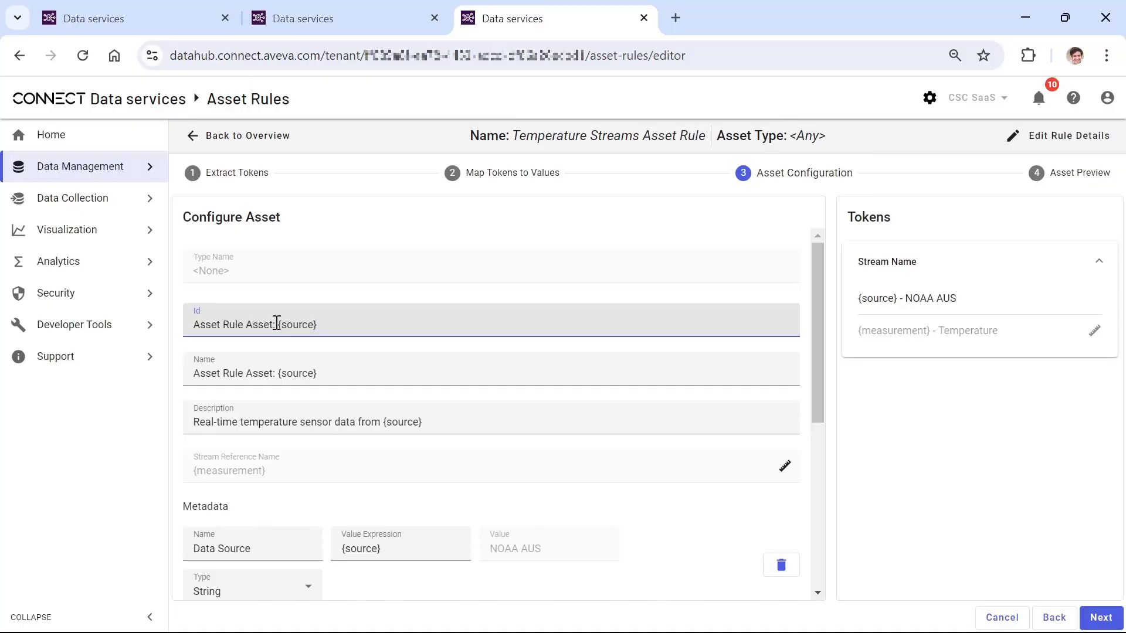
left_click_drag(276, 325, 317, 324)
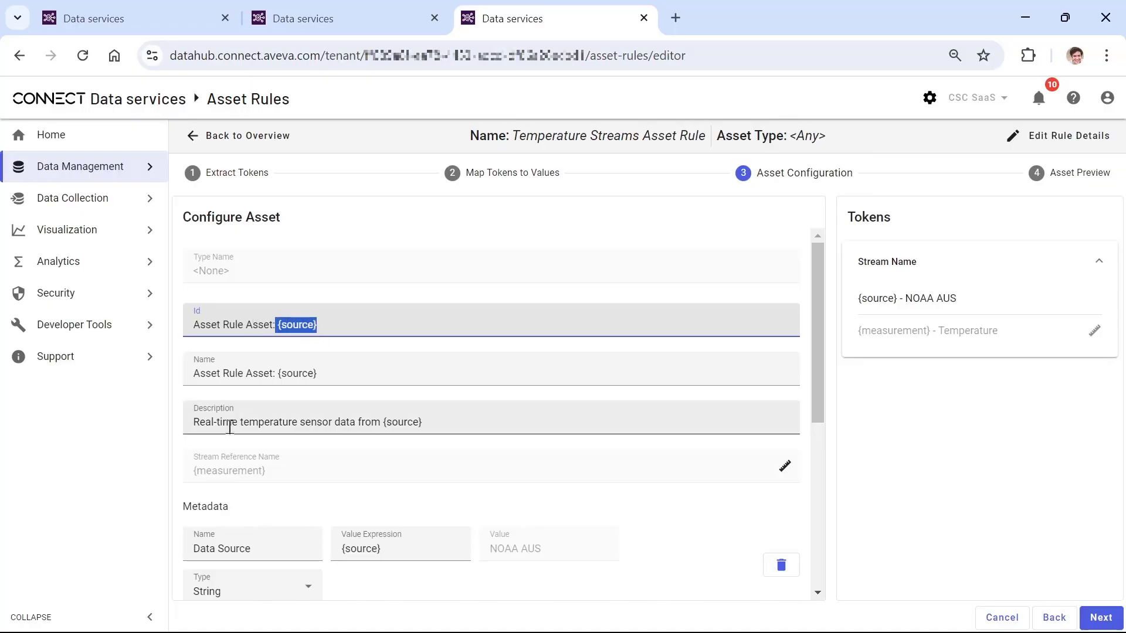
left_click_drag(211, 426, 339, 428)
scroll(220, 404, "down", 3)
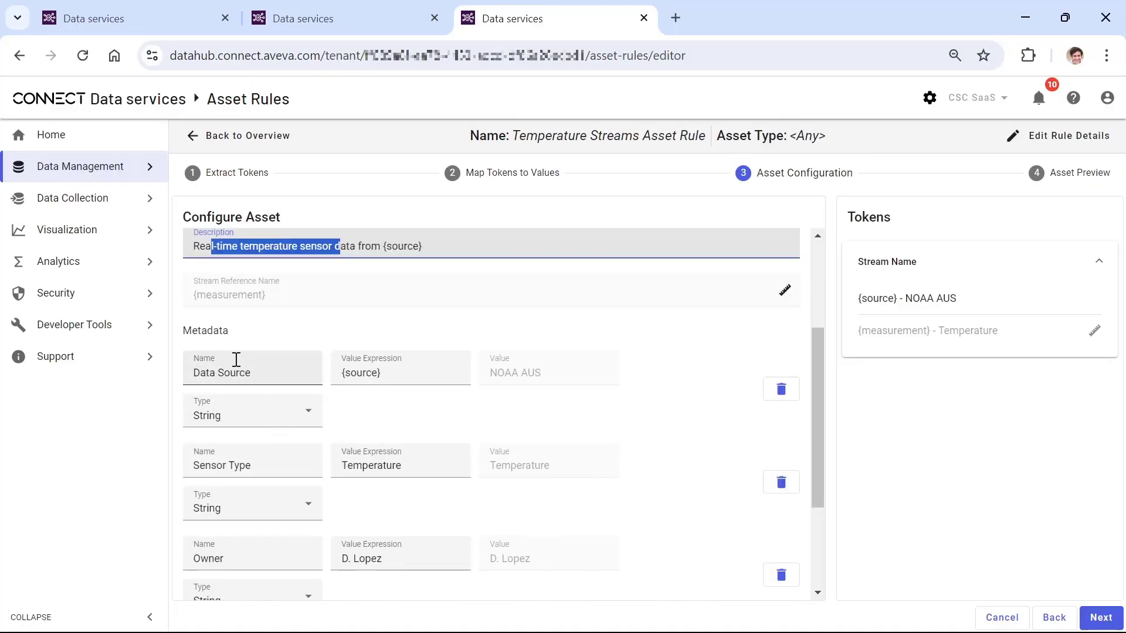
scroll(235, 359, "down", 3)
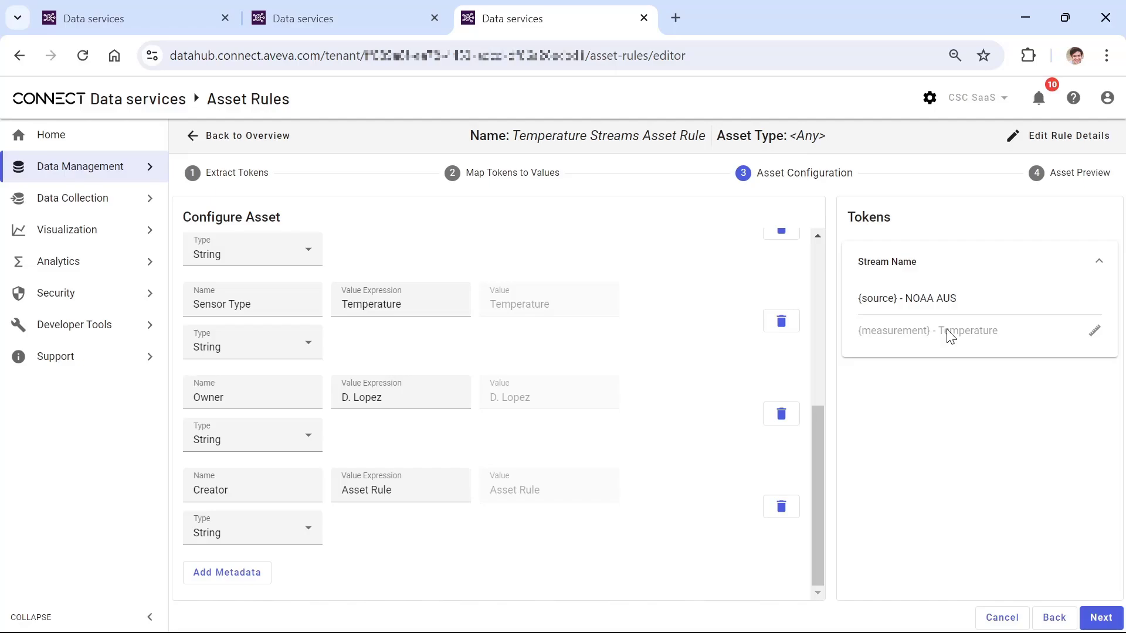
Open the rule's asset preview and compare it with the existing assets in Asset Explorer.
left_click(1100, 617)
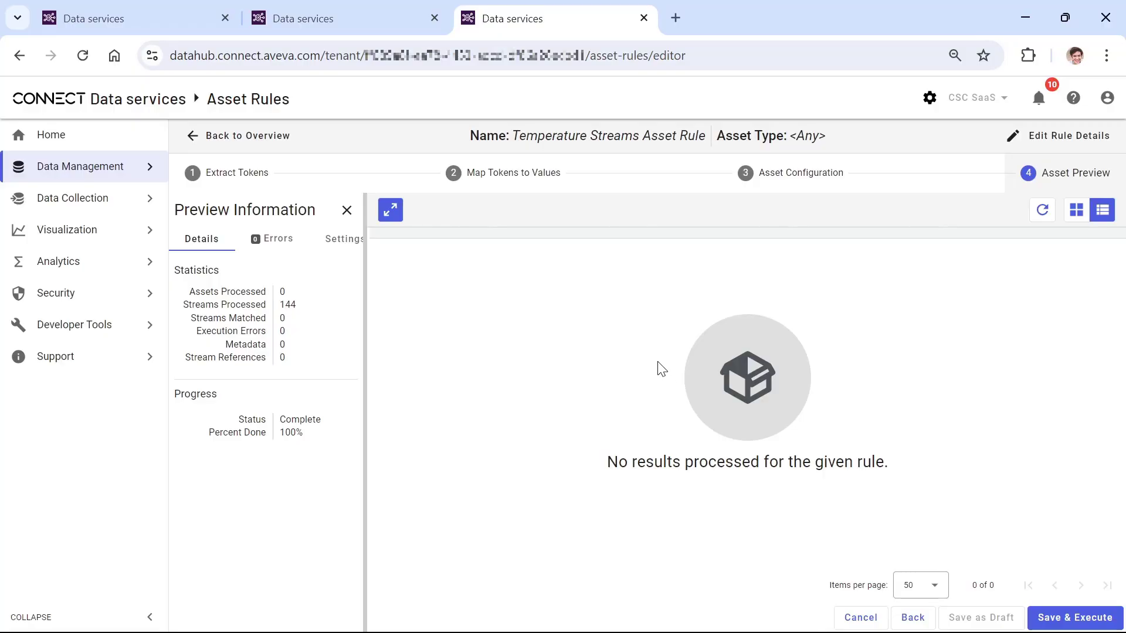
left_click(139, 8)
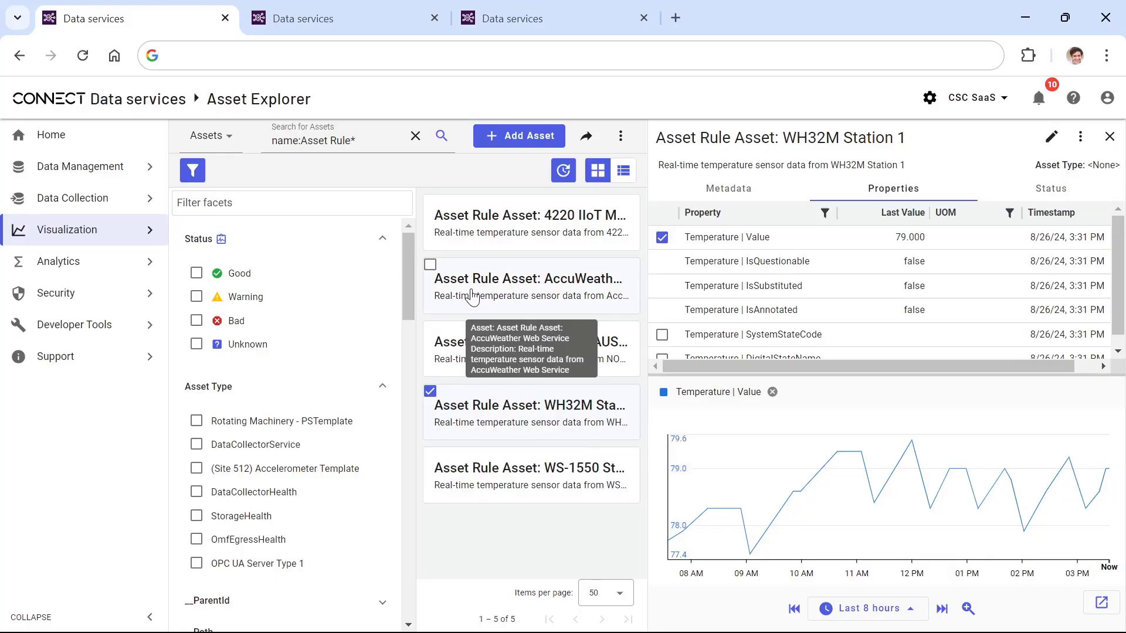
left_click(537, 28)
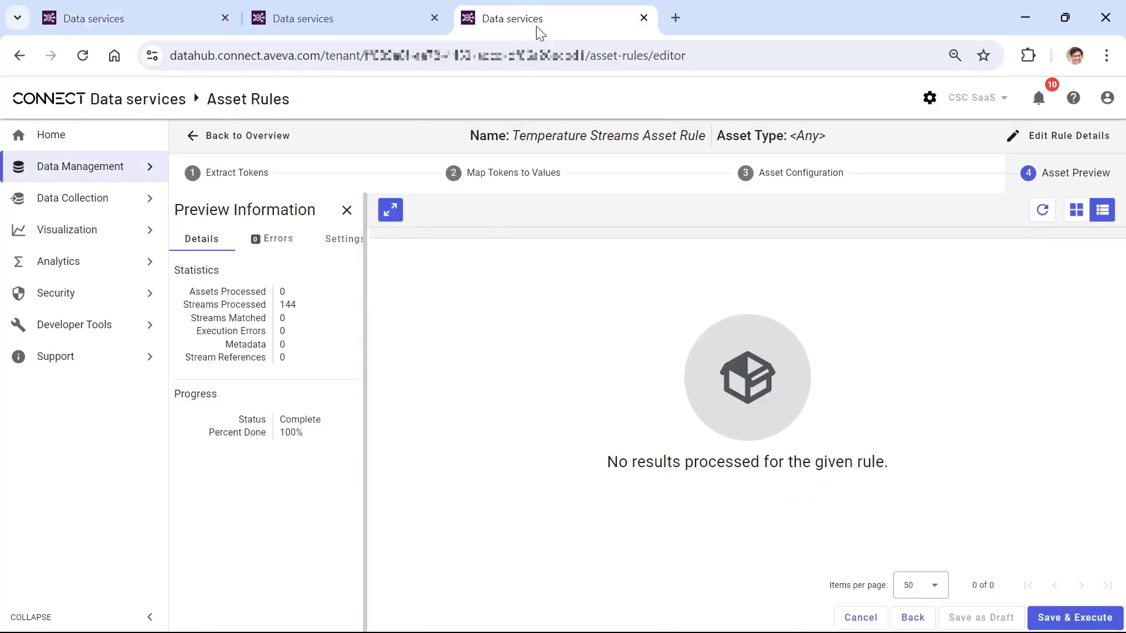
Go back through the rule's stages to its token extraction, and return to the assets in Asset Explorer.
left_click(912, 618)
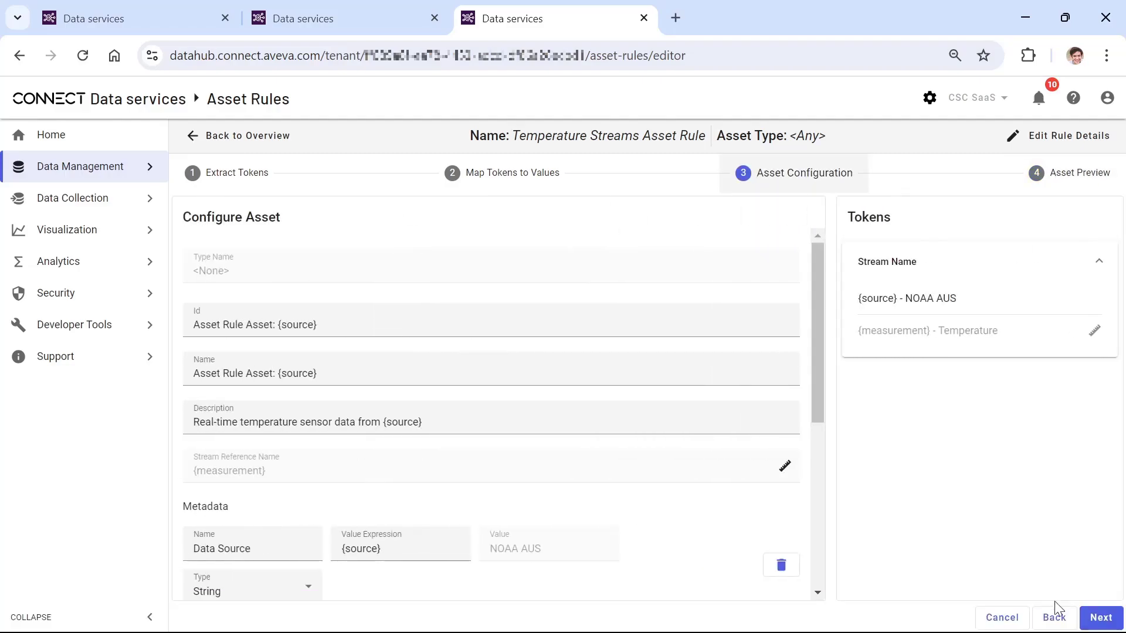
left_click(1055, 619)
left_click(1056, 619)
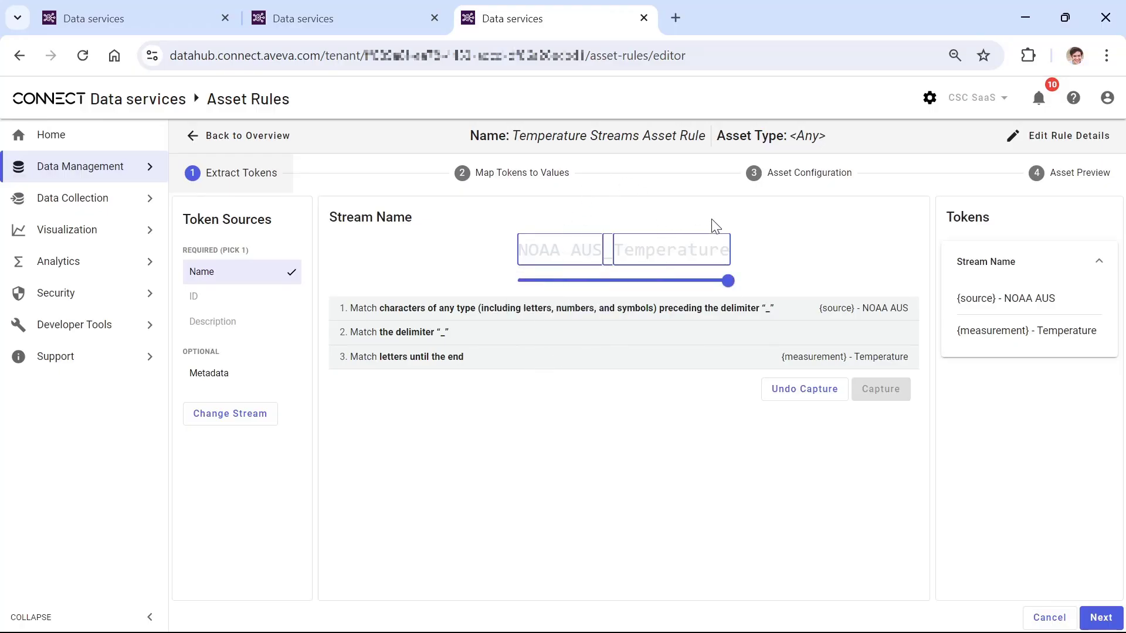
left_click(138, 20)
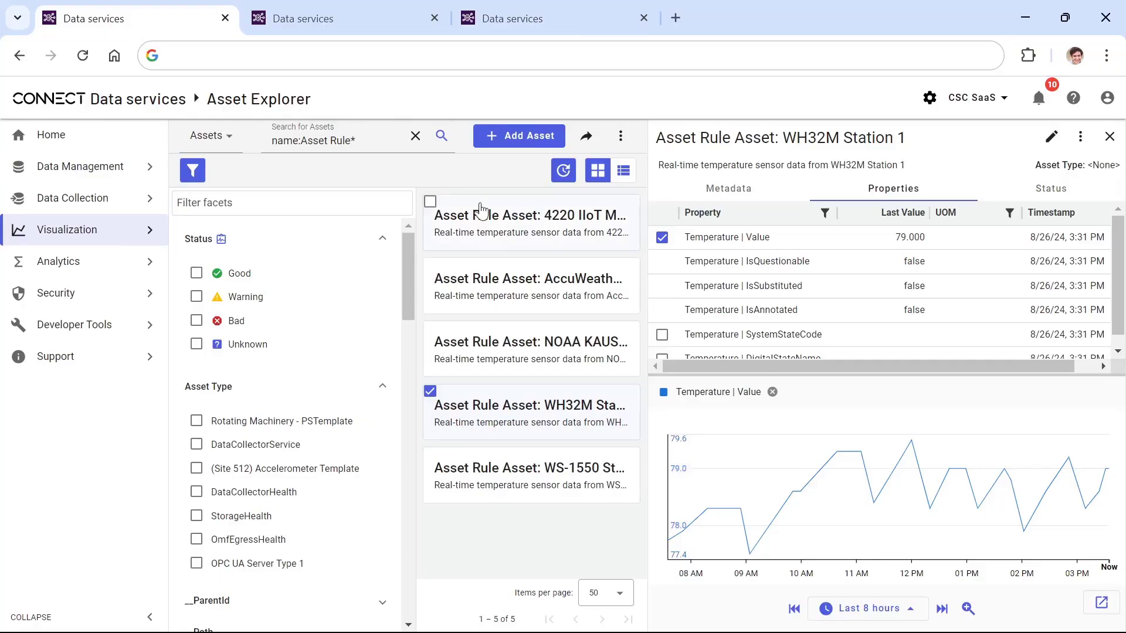
Show the metadata of the WH32M Station 1 asset.
left_click(741, 194)
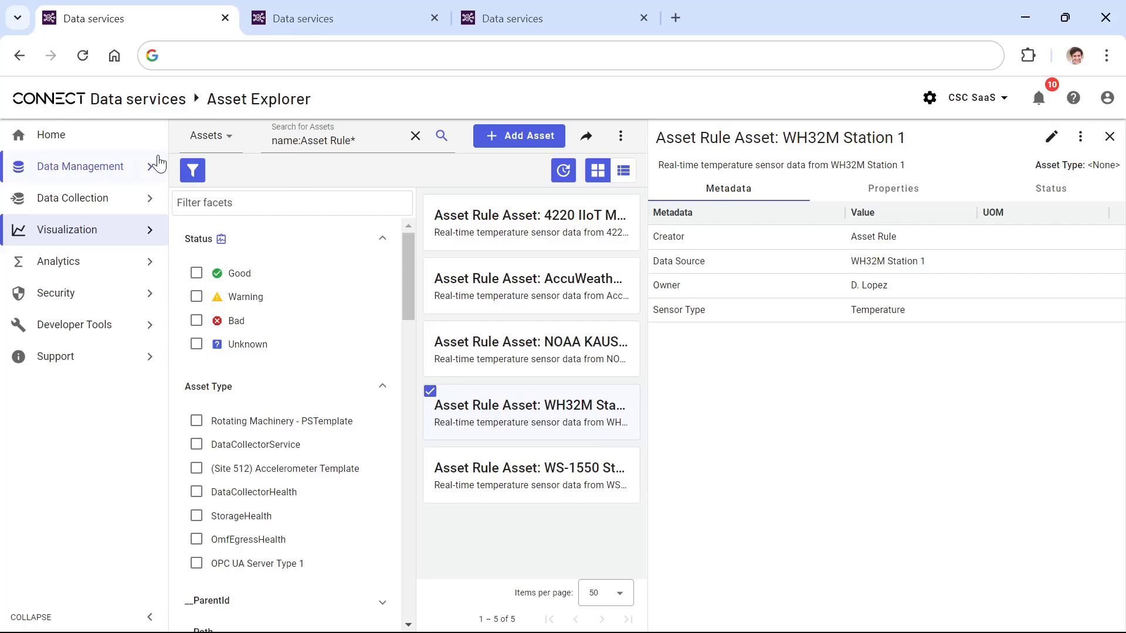
mouse_move(157, 159)
Start a new asset rule in Asset Rules, named New Asset Rule, with the asset type <Any>.
left_click(317, 18)
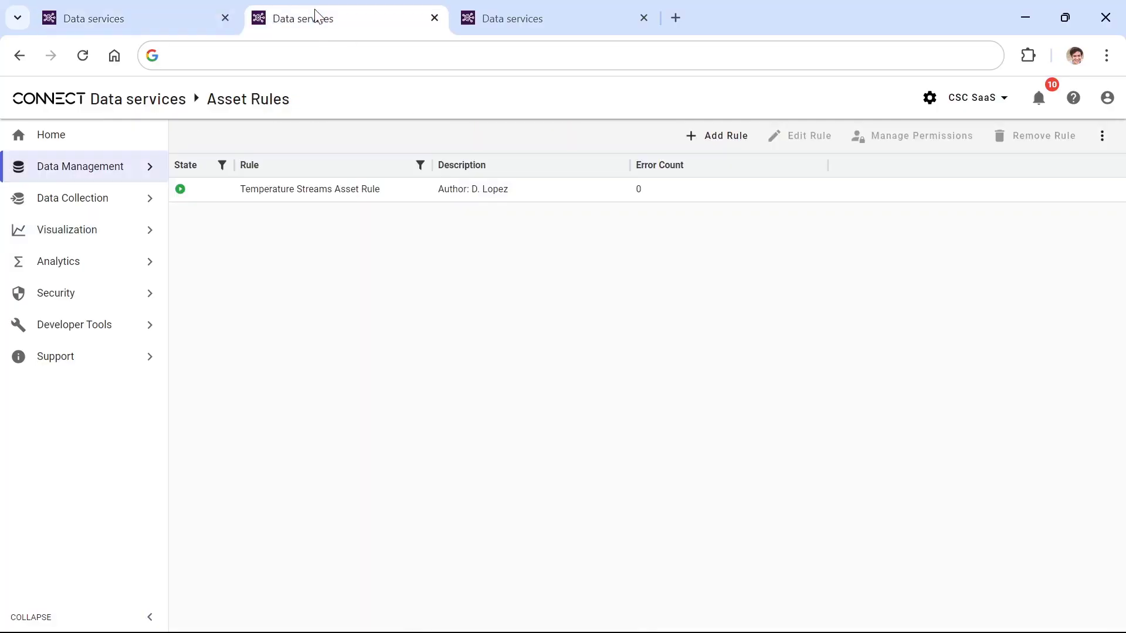
left_click(721, 137)
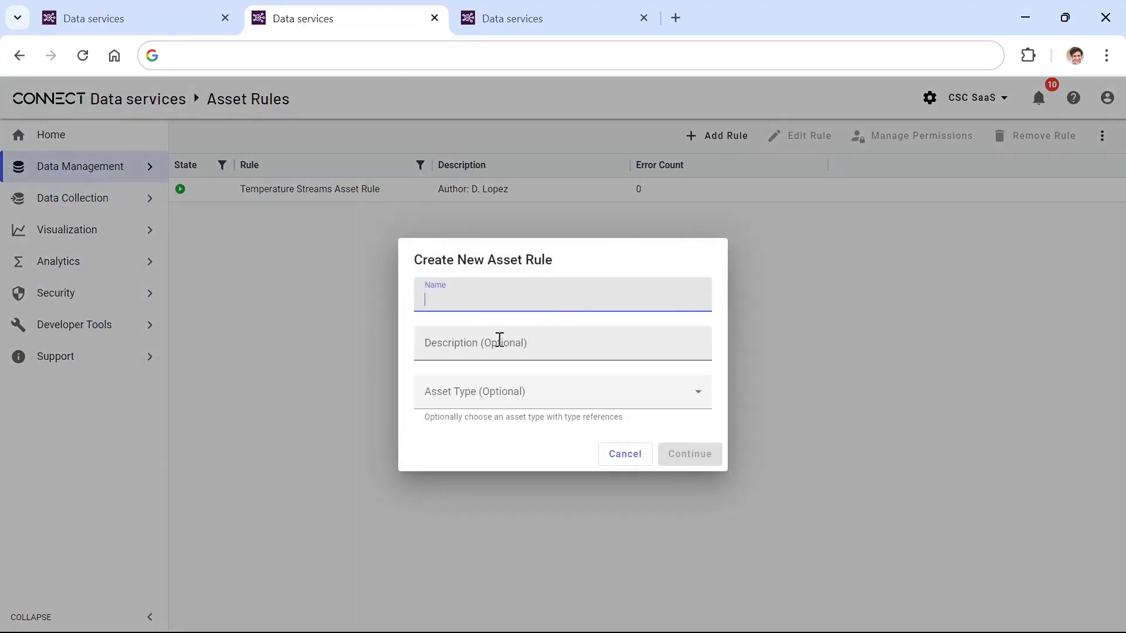
type("New Asse")
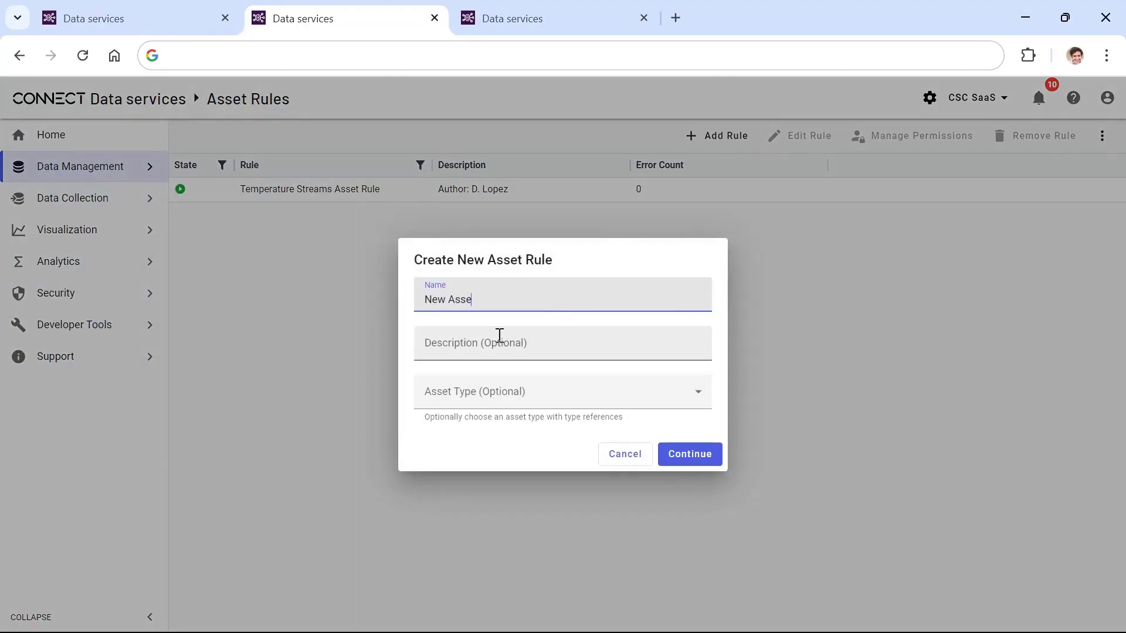
type("t Rule")
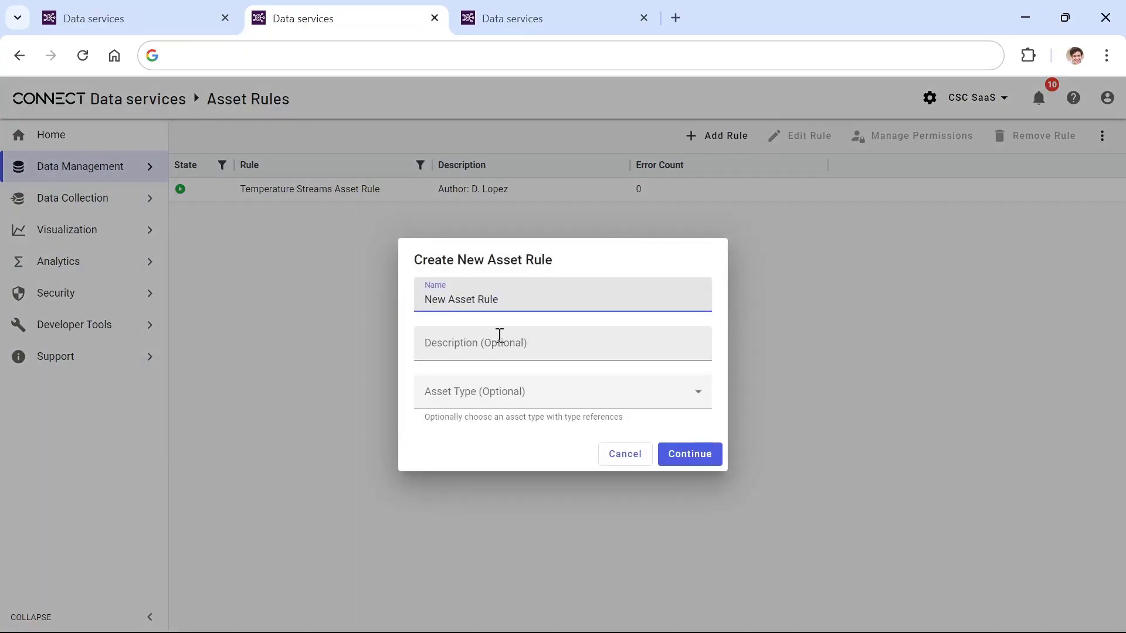
left_click(505, 392)
scroll(534, 545, "down", 2)
scroll(533, 521, "up", 3)
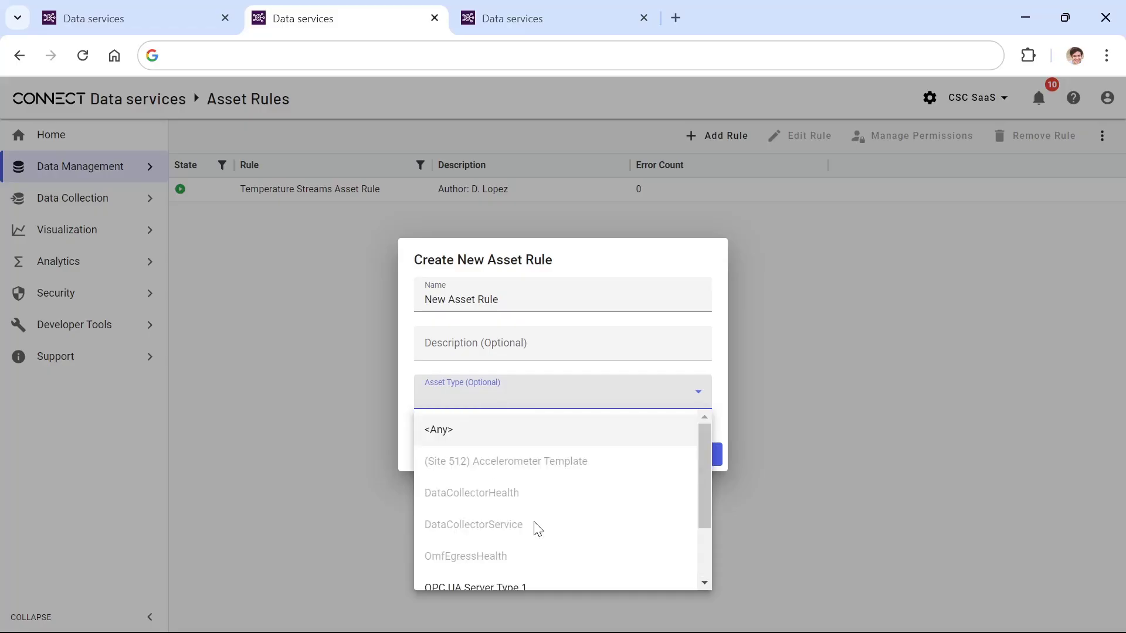
left_click(448, 430)
left_click(690, 455)
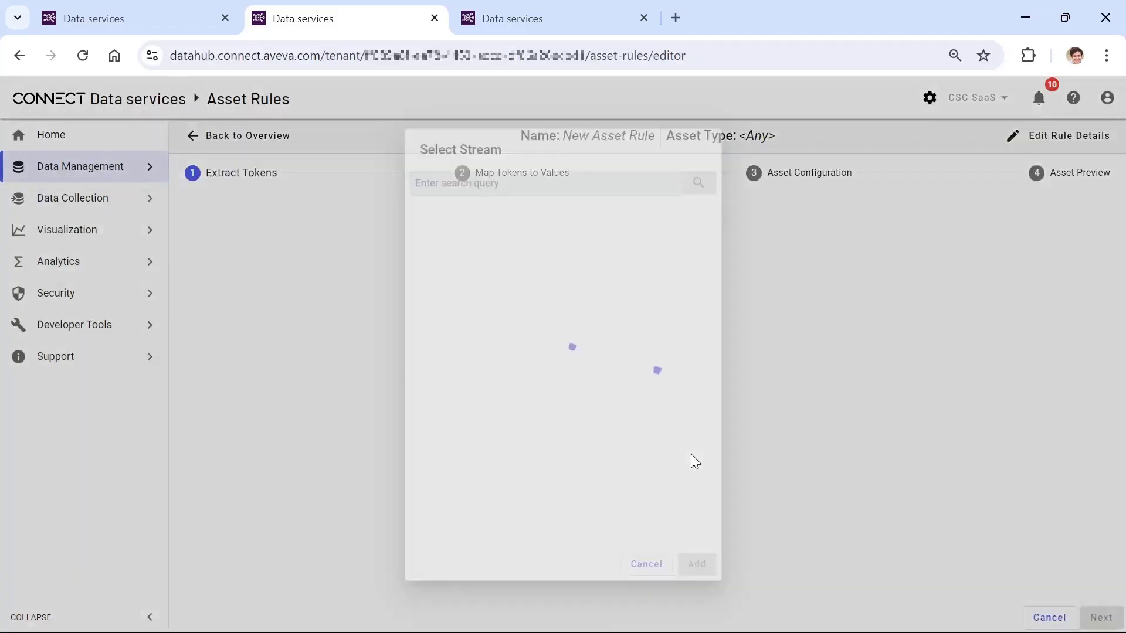
Browse the streams available for the new rule, cancel the stream selection and abandon the rule.
left_click_drag(706, 233, 716, 211)
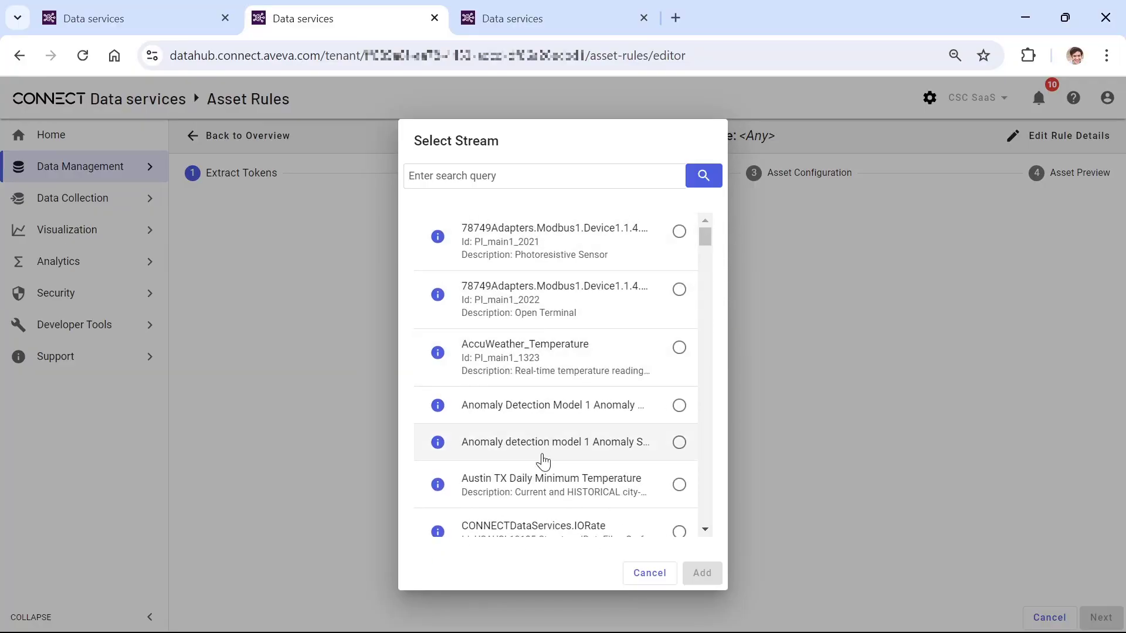
scroll(540, 445, "down", 10)
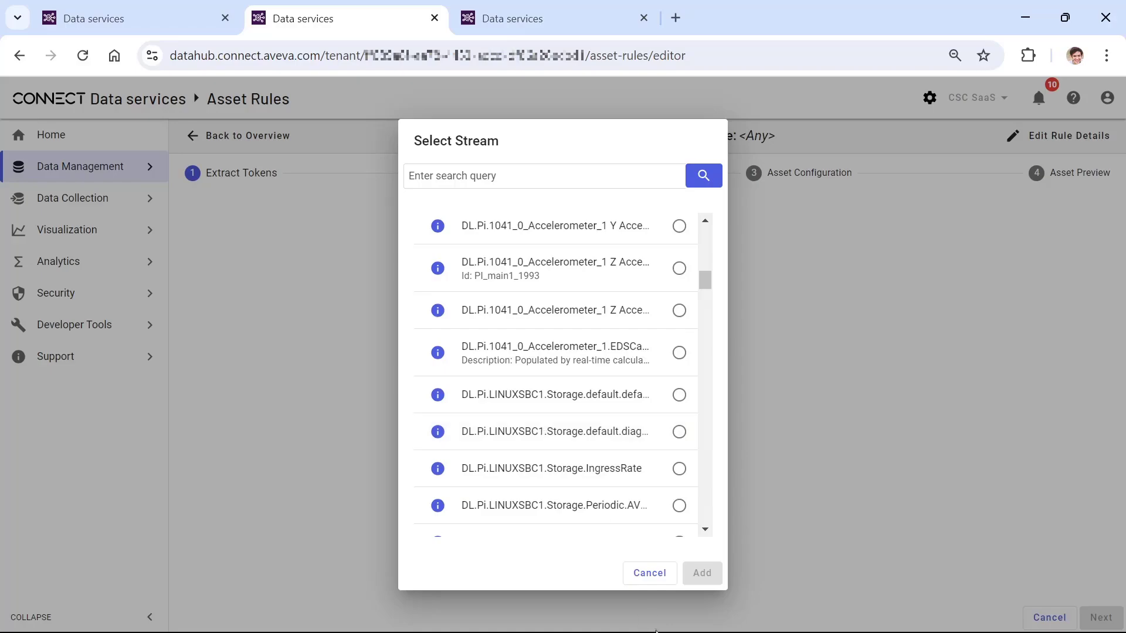
left_click(661, 572)
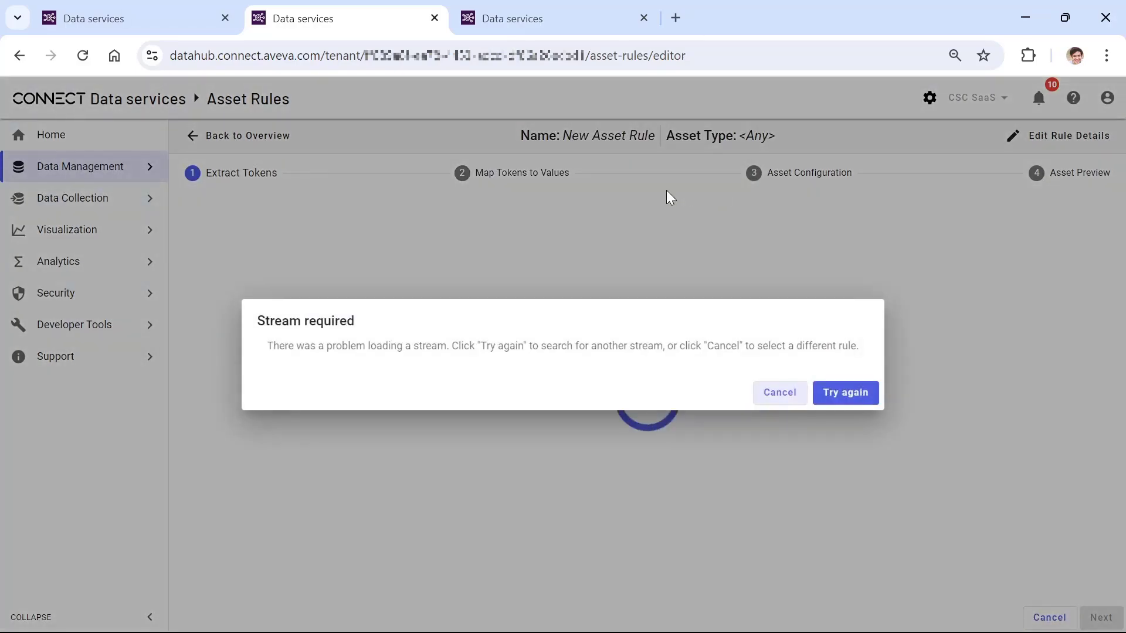
left_click(779, 392)
Review how the Temperature Streams Asset Rule extracts tokens from the stream name, and go back to Asset Explorer.
left_click(505, 18)
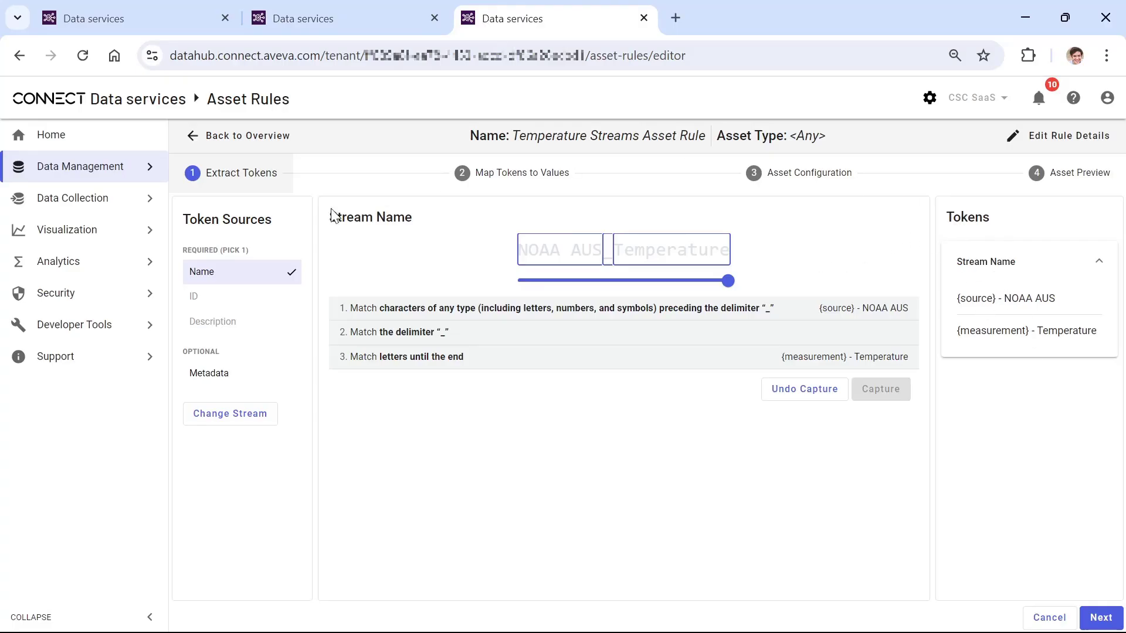
left_click(134, 24)
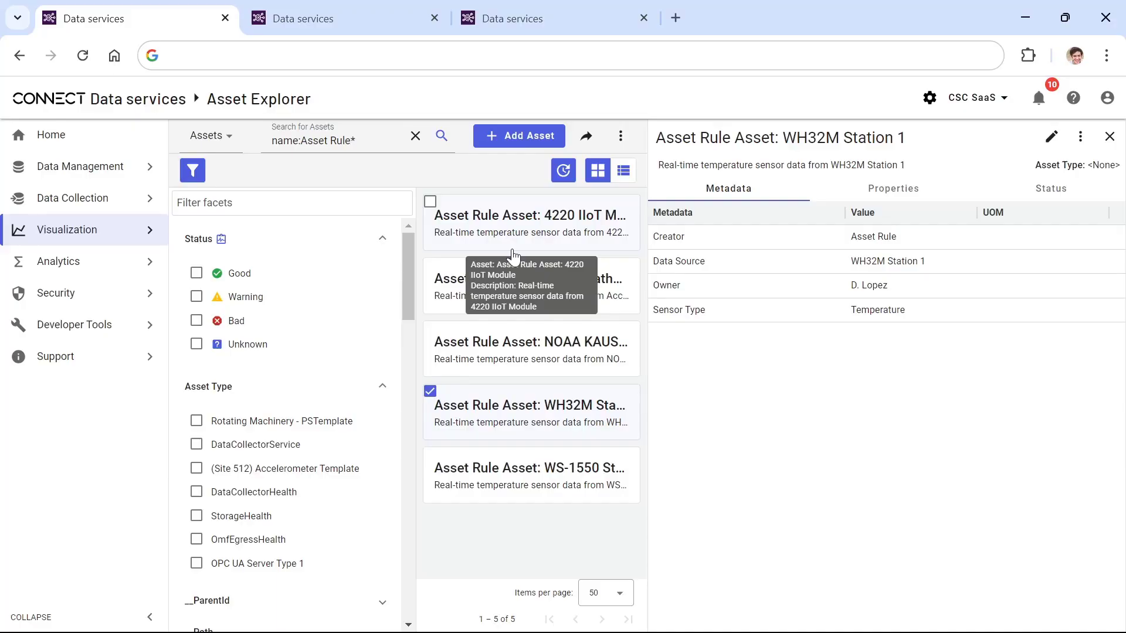
Open the streams in the Sequential Data Store and search them for NOAA*.
left_click(133, 171)
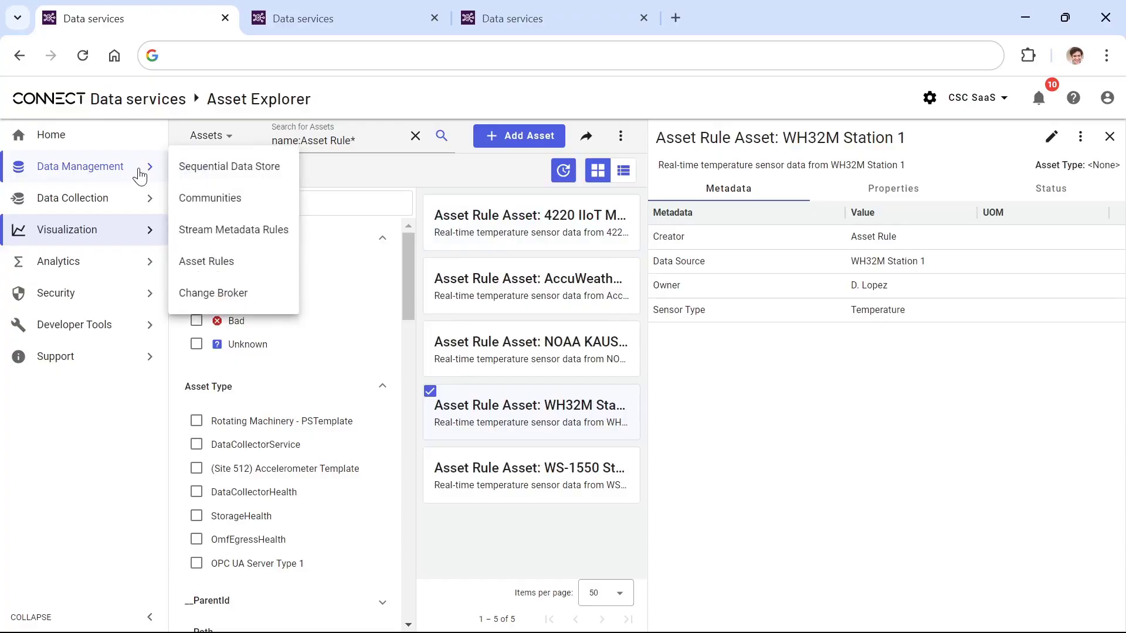
left_click(210, 169)
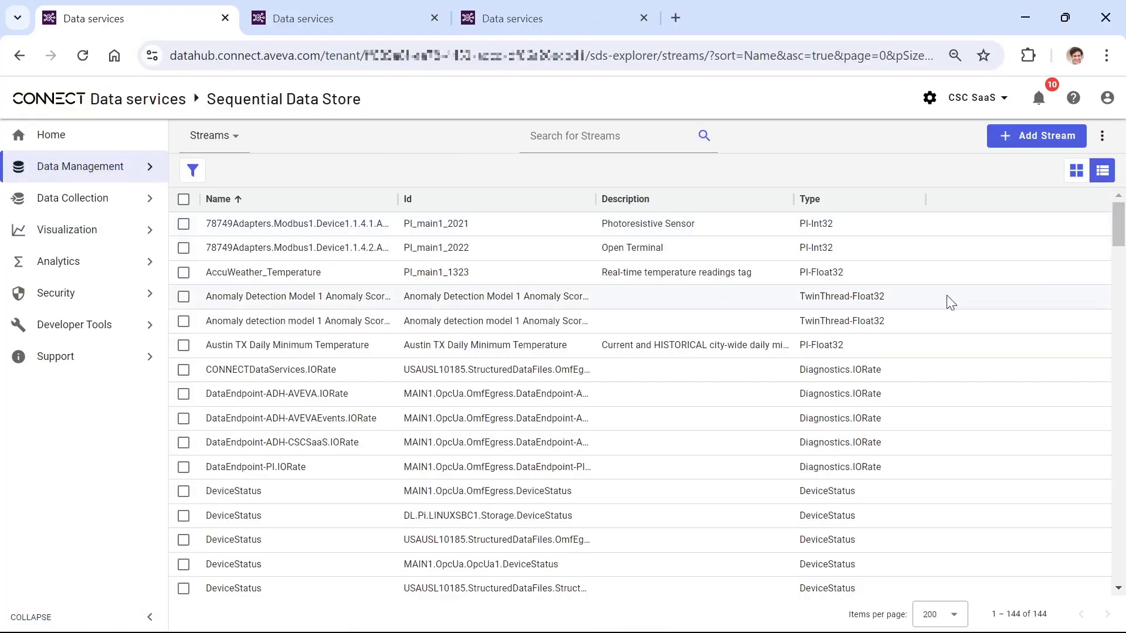
mouse_move(1118, 220)
left_mouse_down()
mouse_move(1121, 536)
mouse_move(1119, 218)
left_mouse_up()
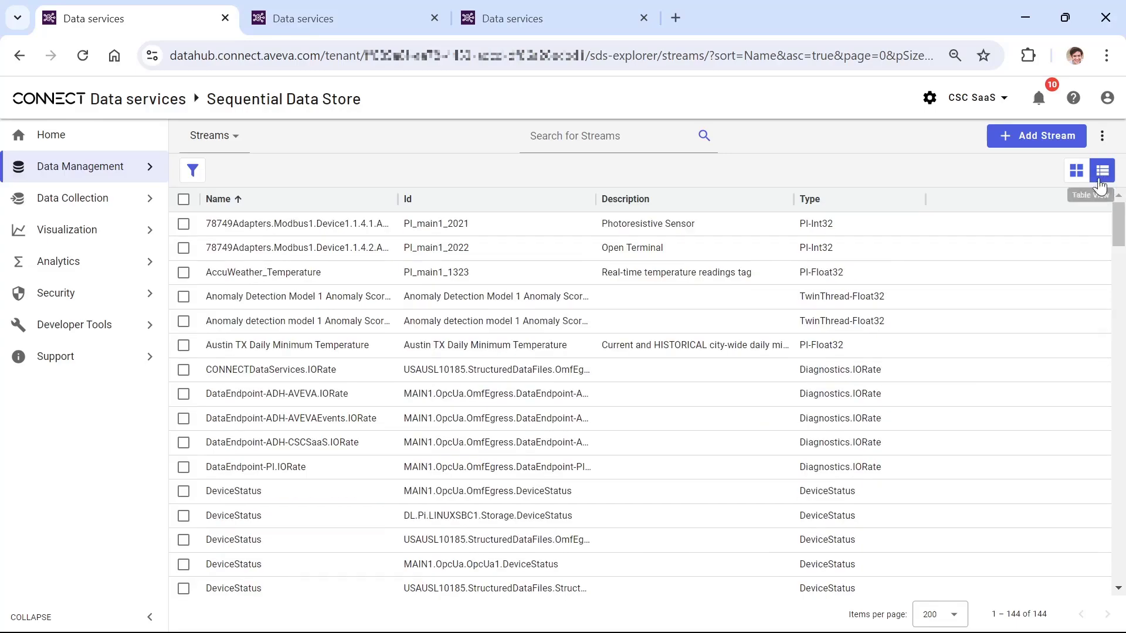
left_click(556, 139)
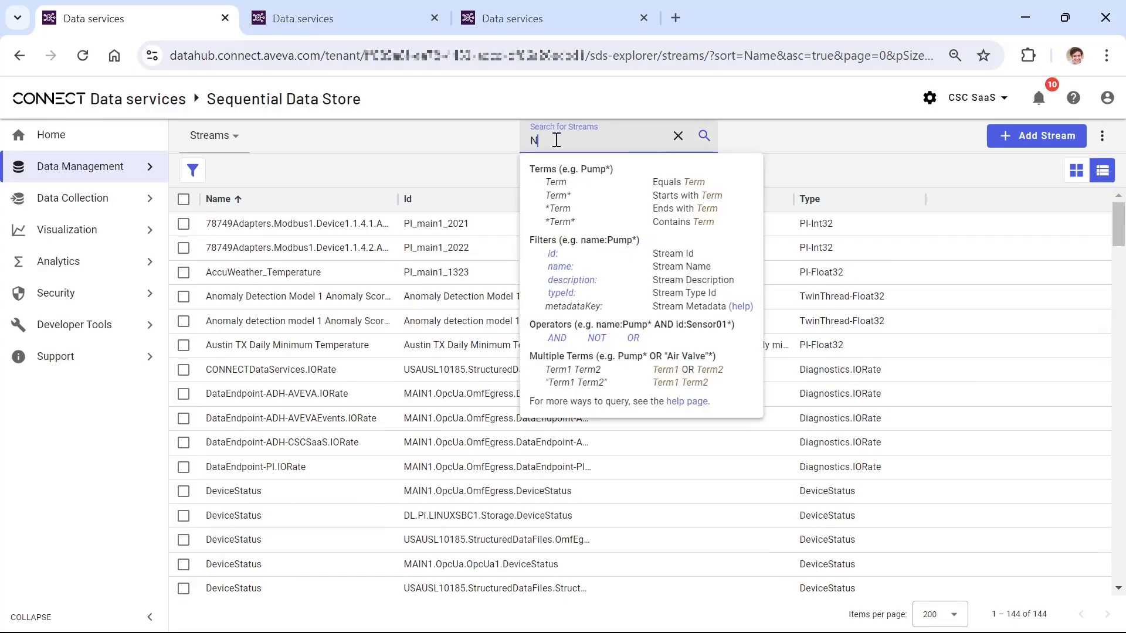
type("NOAA*")
key("Return")
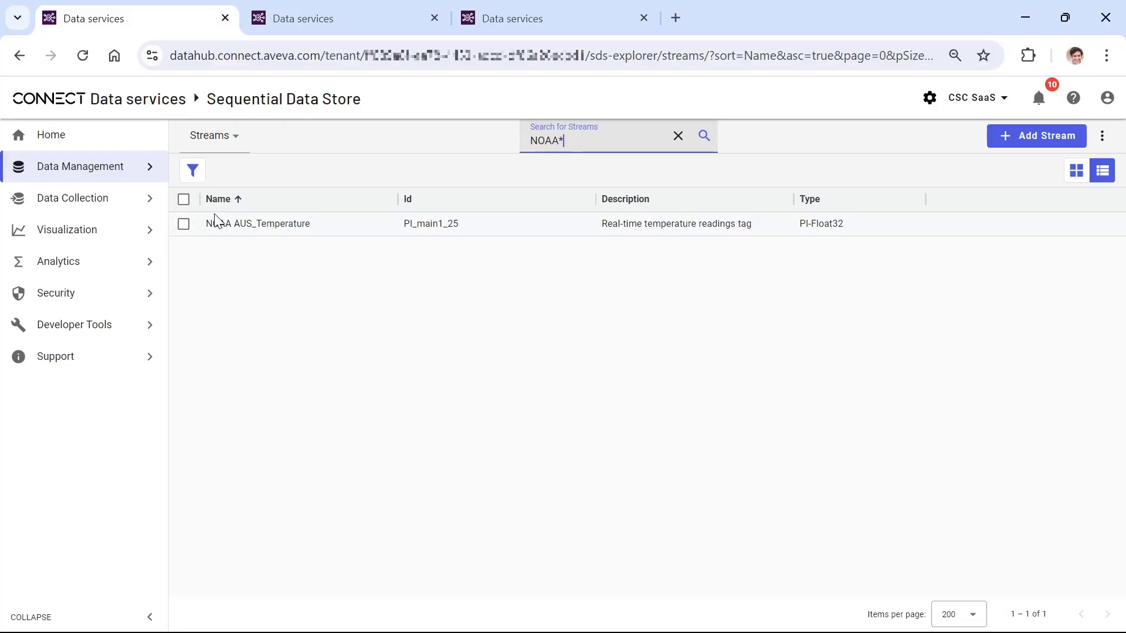
Return to Asset Explorer and examine the metadata and properties of the 4220 IIoT Module asset.
left_click(151, 231)
left_click(215, 271)
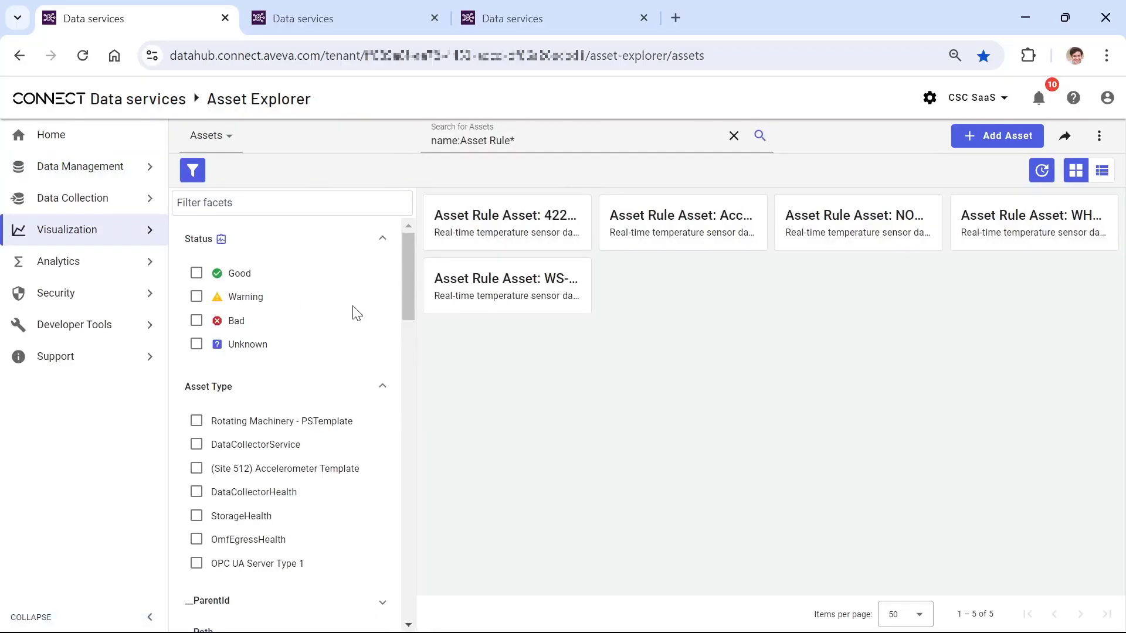
left_click(508, 231)
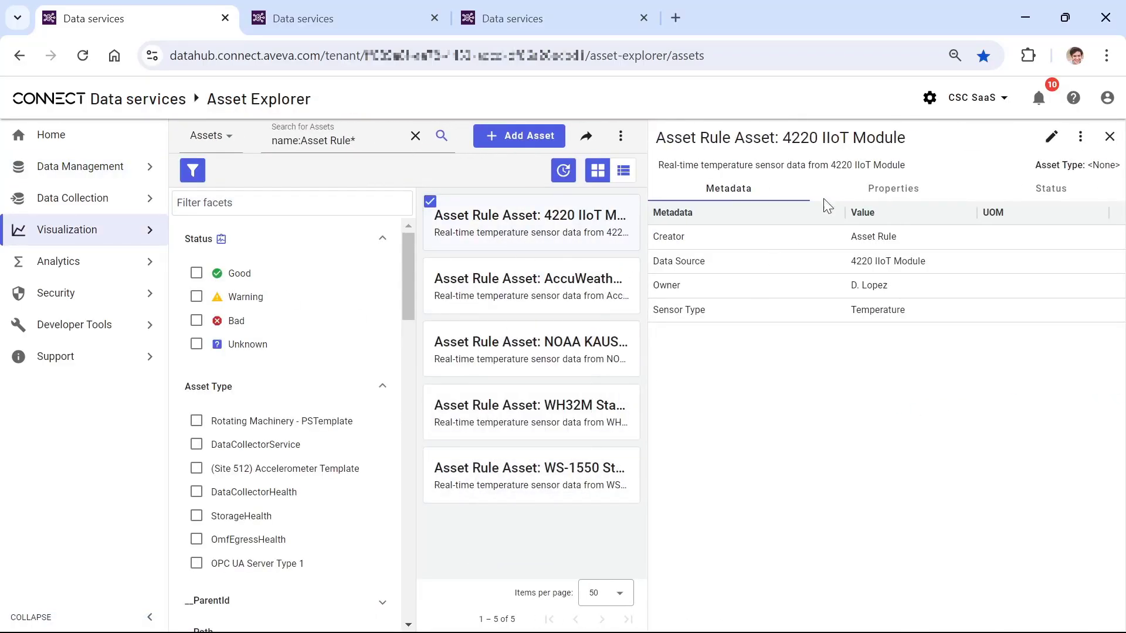
left_click(894, 199)
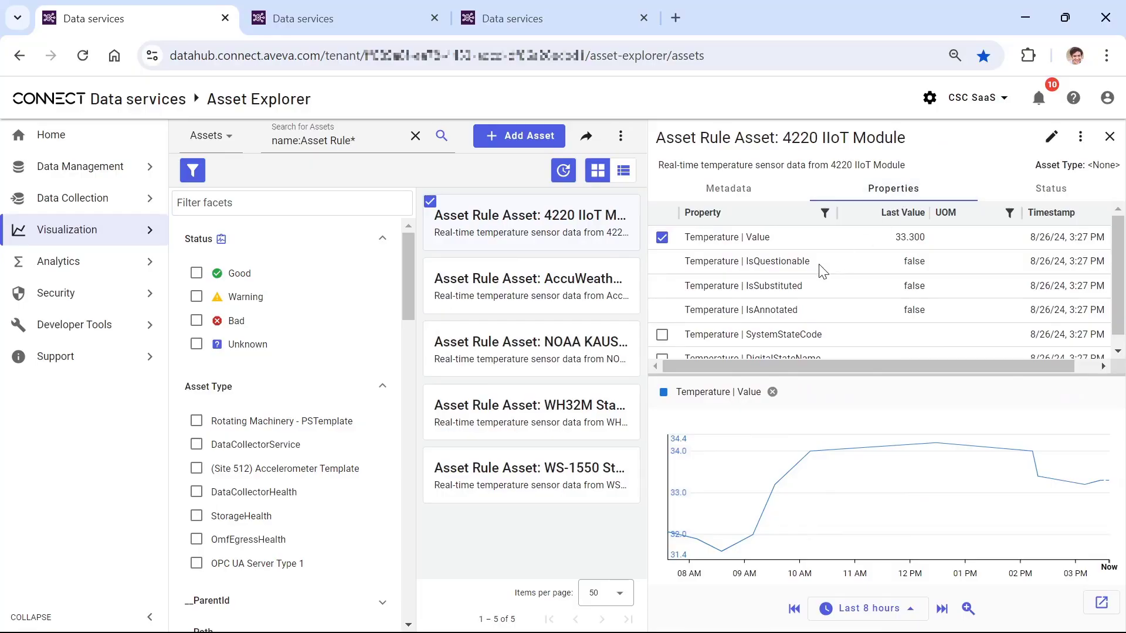